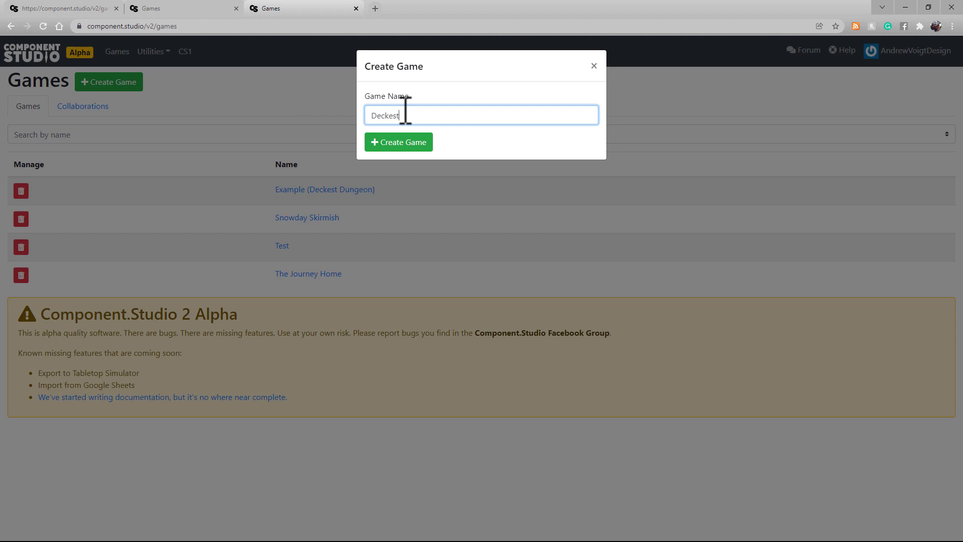
Step: Create the game Deckest Dungeon and start a design in it named Item Deck with component type Poker Deck (825 x 1125)
{"action": "left_click", "coordinate": [423, 145]}
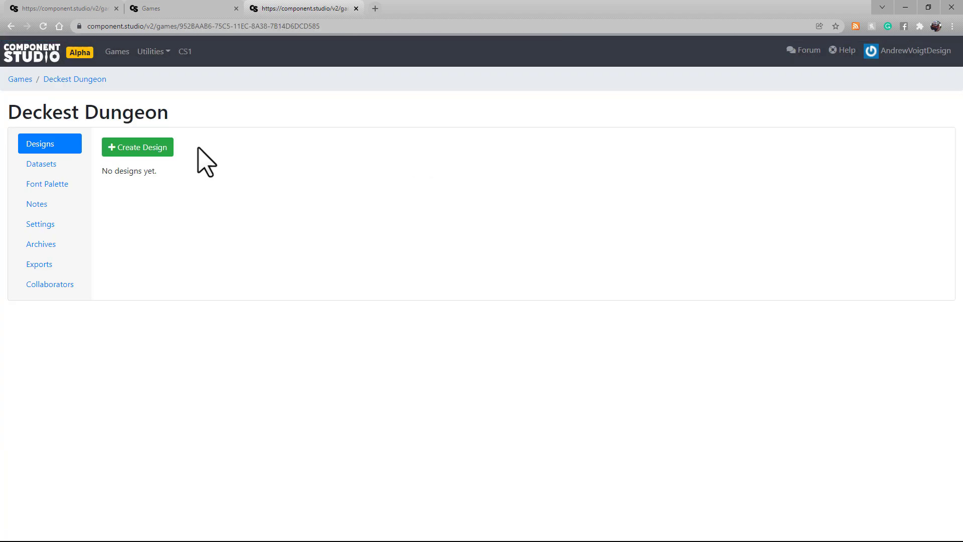
{"action": "left_click", "coordinate": [172, 151]}
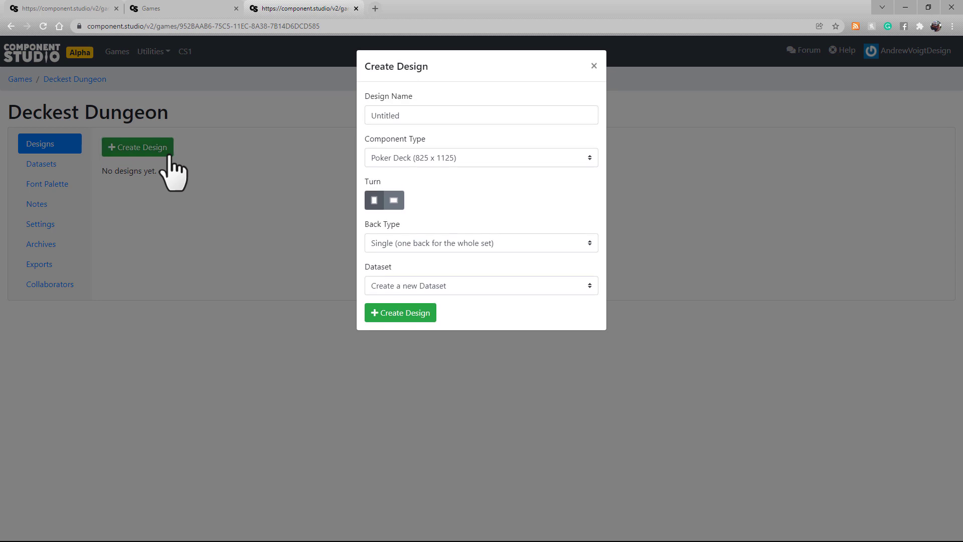
{"action": "double_click", "coordinate": [413, 115]}
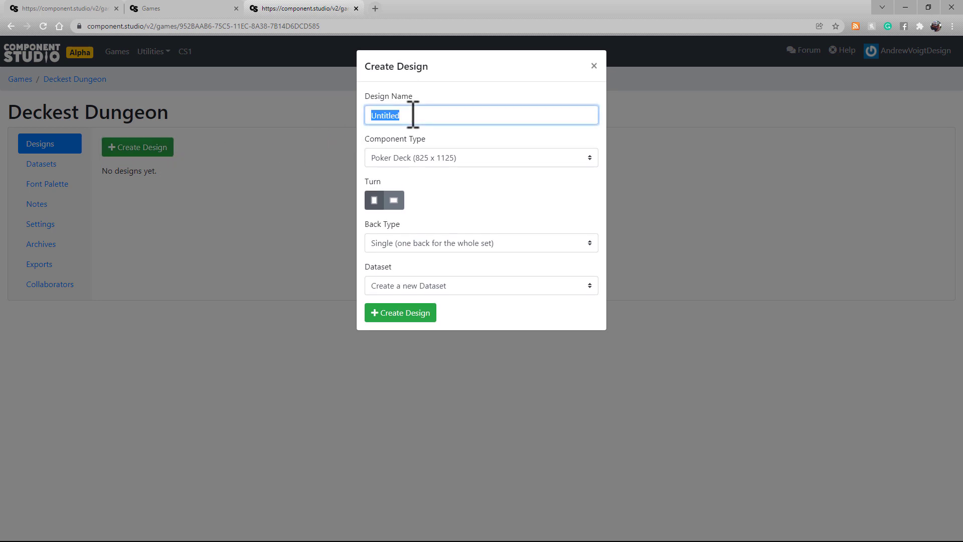
{"action": "type", "text": "Item Deck"}
{"action": "left_click", "coordinate": [590, 158]}
{"action": "left_click", "coordinate": [591, 158]}
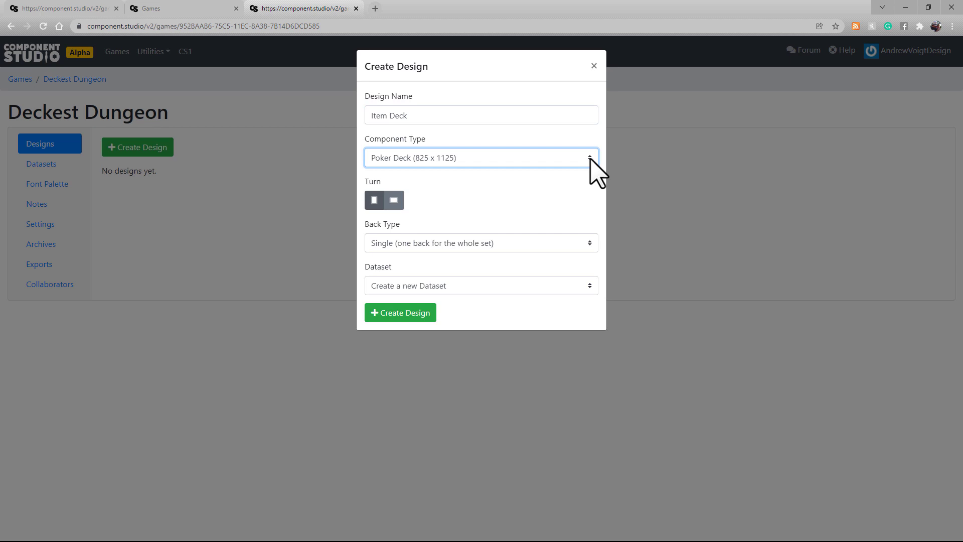
Step: Create the design with portrait orientation, a single back for the whole set and a new dataset
{"action": "left_click", "coordinate": [376, 204]}
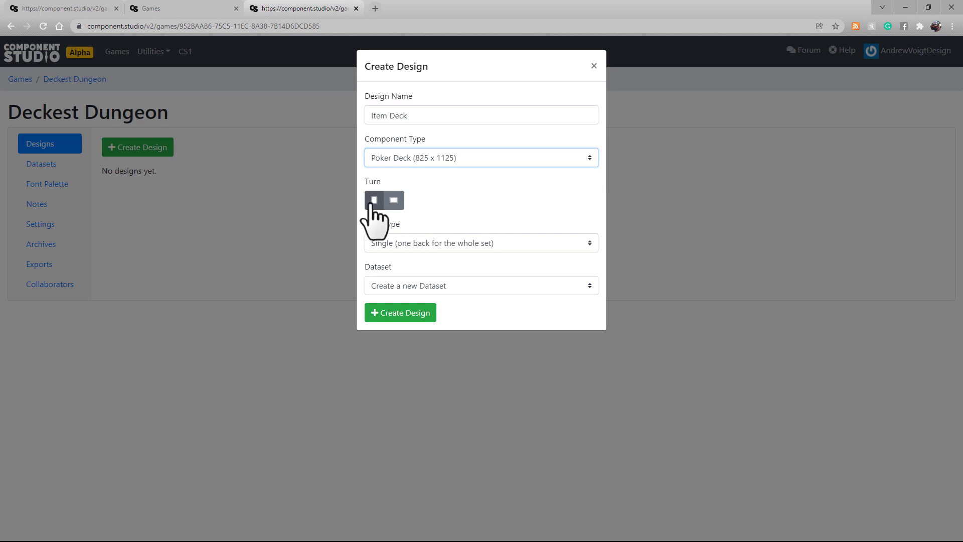
{"action": "left_click", "coordinate": [592, 245]}
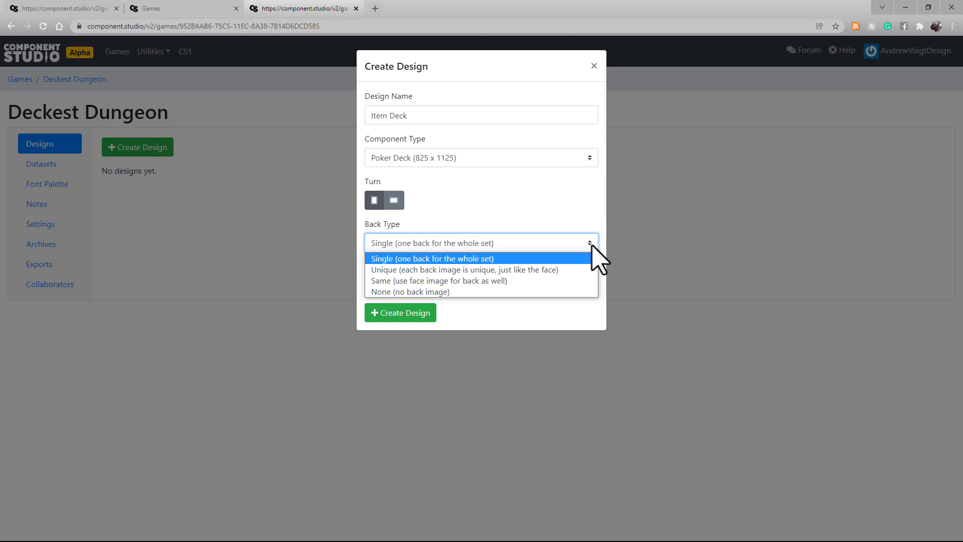
{"action": "left_click", "coordinate": [511, 259]}
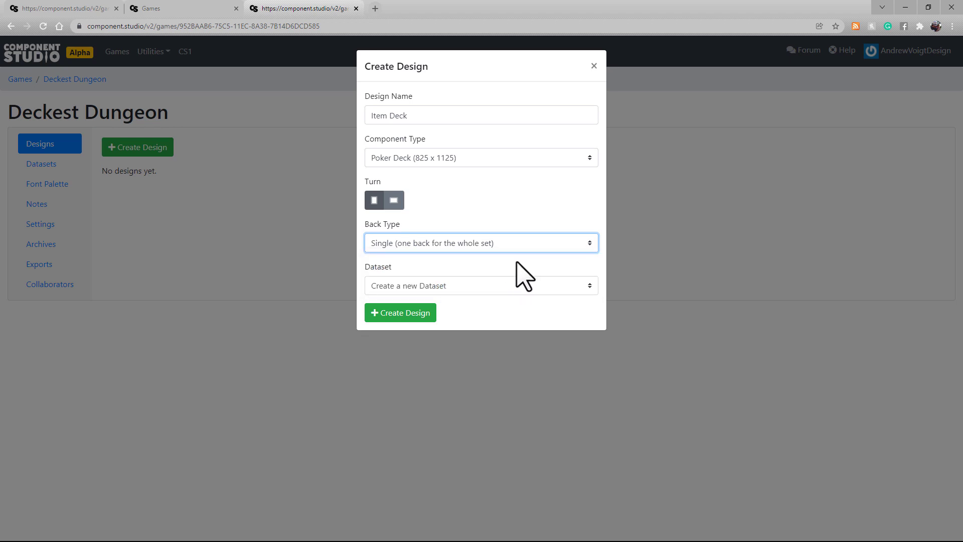
{"action": "left_click", "coordinate": [589, 286]}
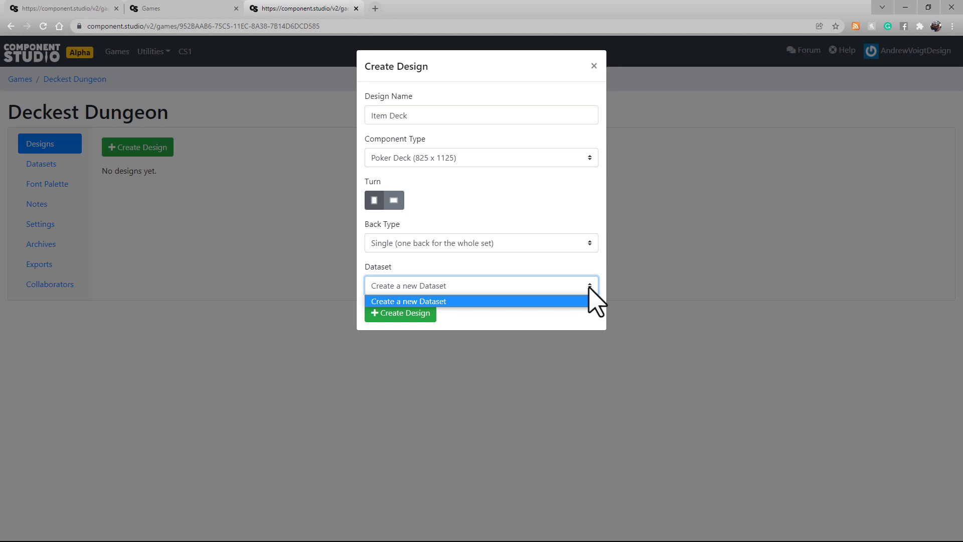
{"action": "left_click", "coordinate": [502, 301]}
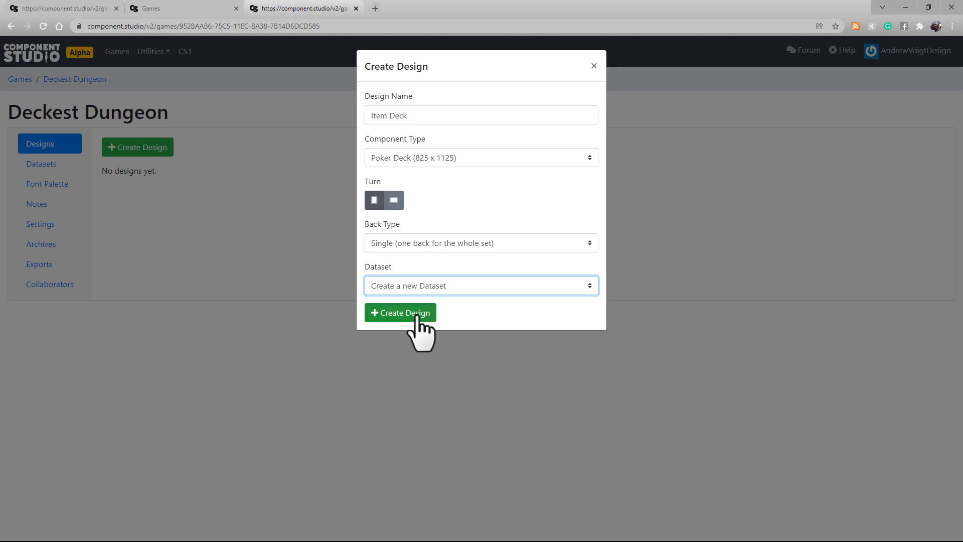
{"action": "left_click", "coordinate": [417, 316]}
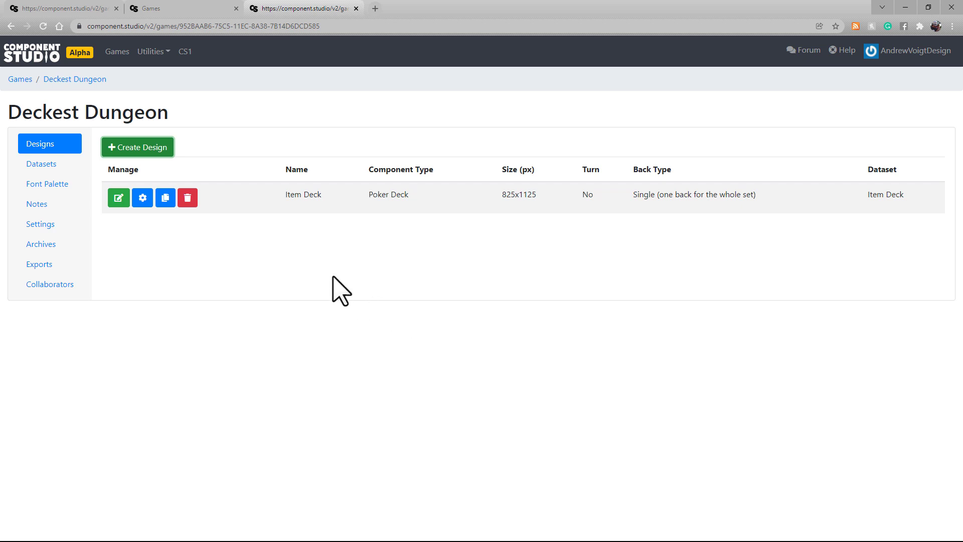
Step: Open the Item Deck dataset for editing and add 2 rows to it
{"action": "left_click", "coordinate": [60, 173]}
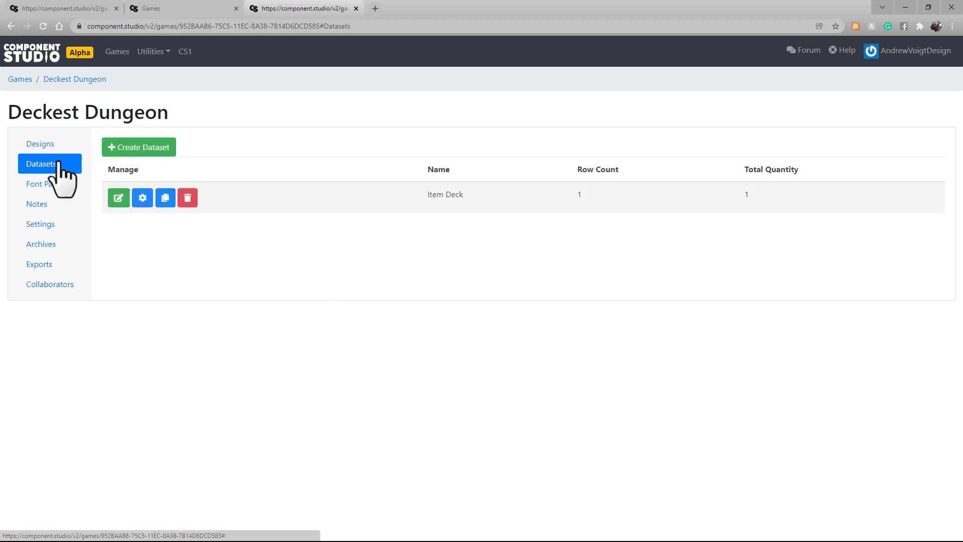
{"action": "left_click", "coordinate": [119, 198]}
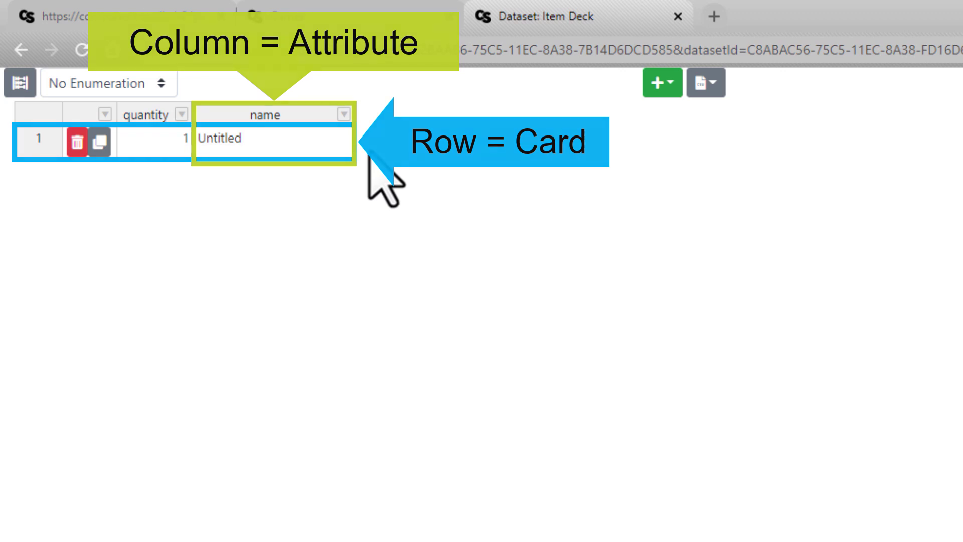
{"action": "left_click", "coordinate": [677, 92]}
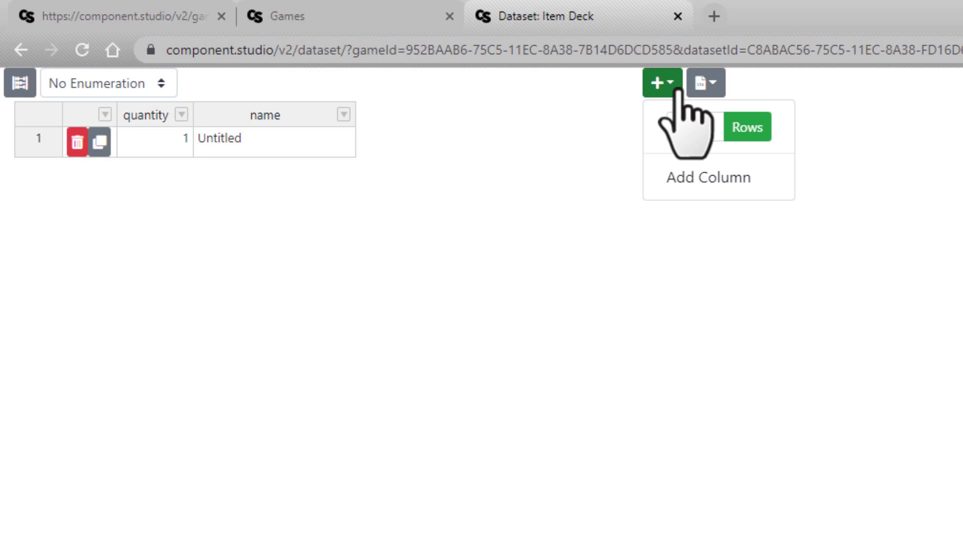
{"action": "left_click", "coordinate": [693, 128]}
{"action": "left_click", "coordinate": [709, 123]}
{"action": "left_click", "coordinate": [747, 129]}
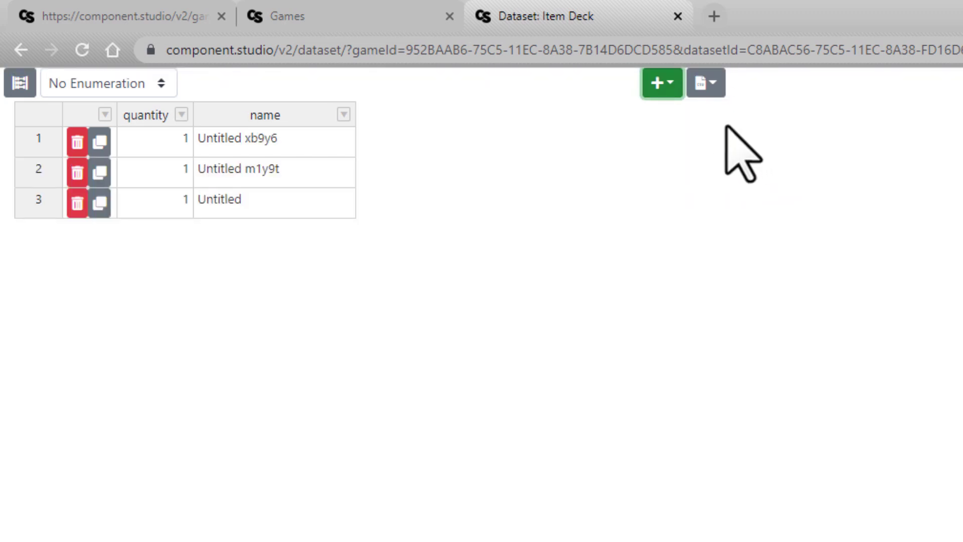
Step: Add a Text column named Item_Description to the Item Deck dataset
{"action": "left_click", "coordinate": [674, 93]}
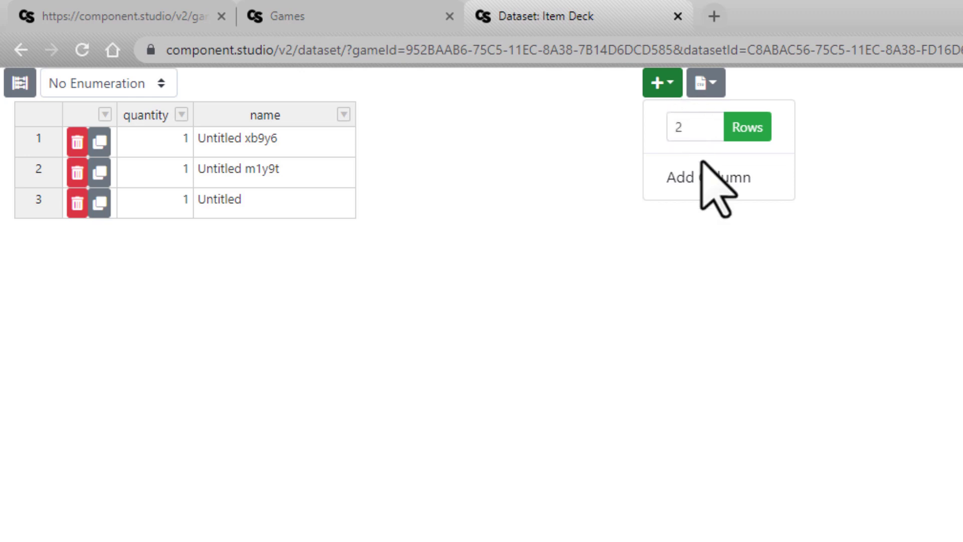
{"action": "left_click", "coordinate": [708, 178]}
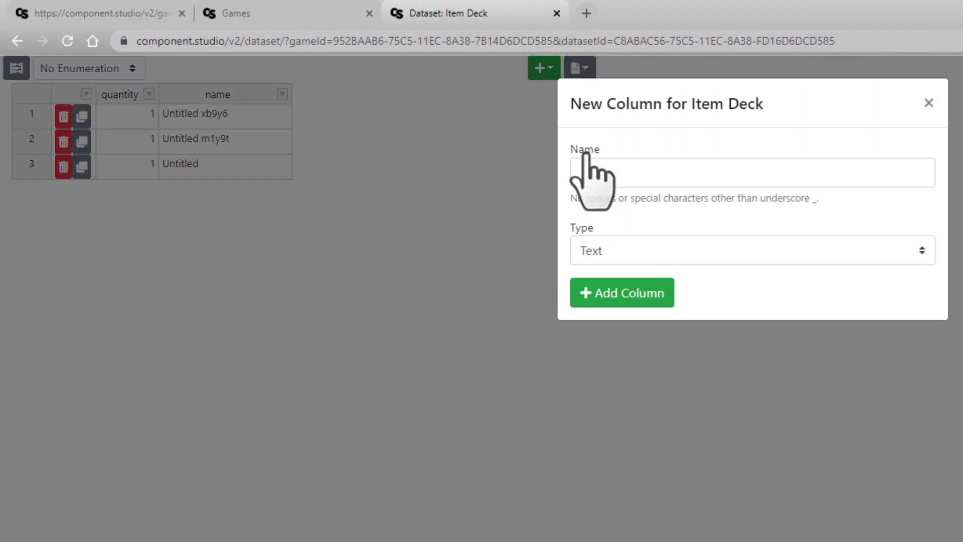
{"action": "left_click", "coordinate": [589, 162]}
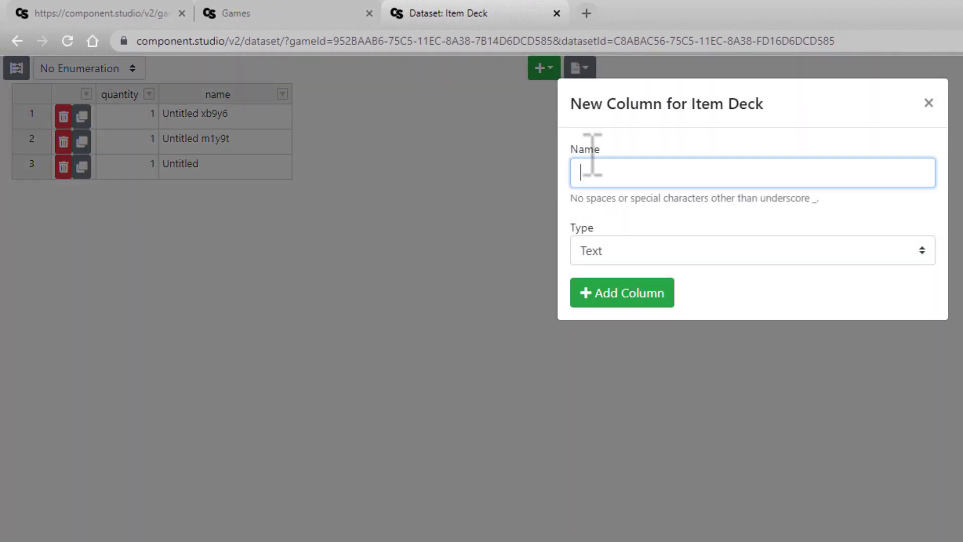
{"action": "type", "text": "It"}
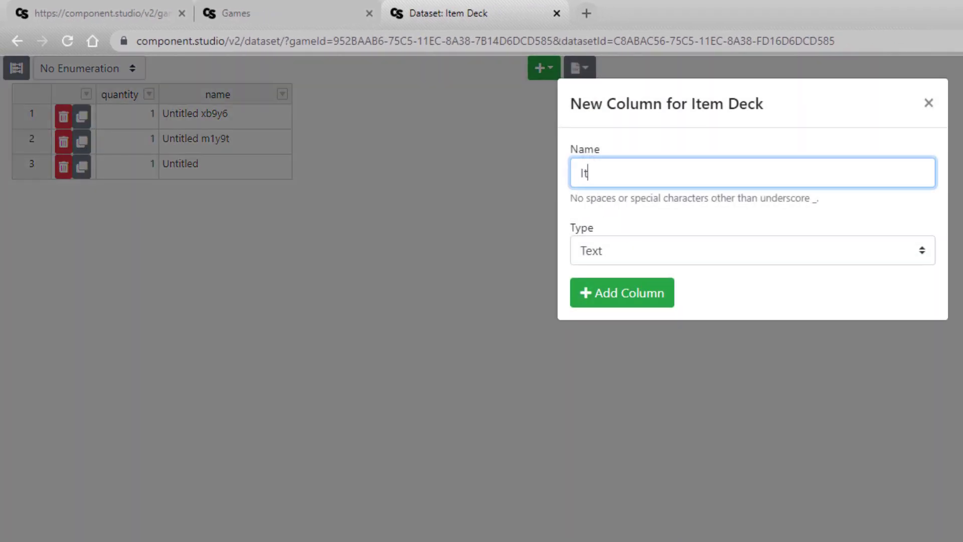
{"action": "type", "text": "em_Description"}
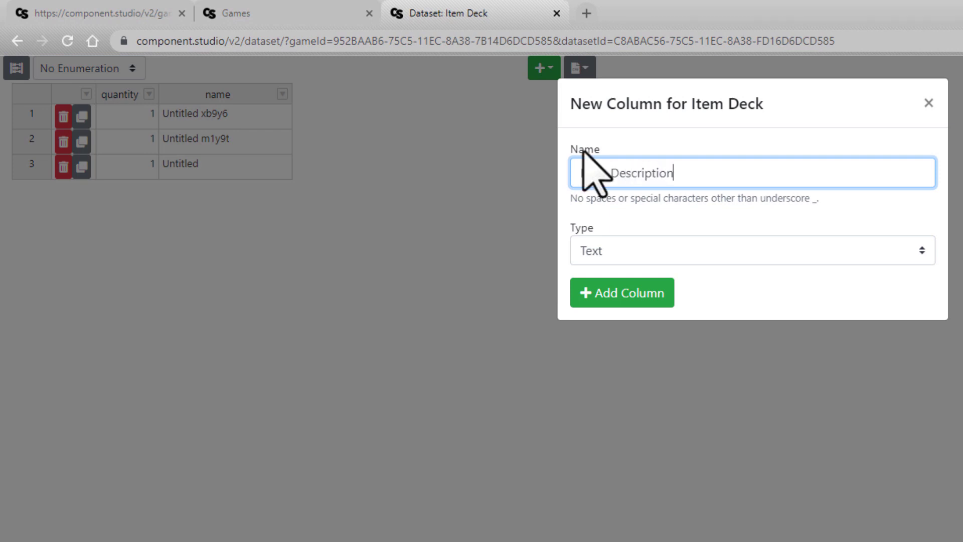
{"action": "left_click", "coordinate": [644, 293]}
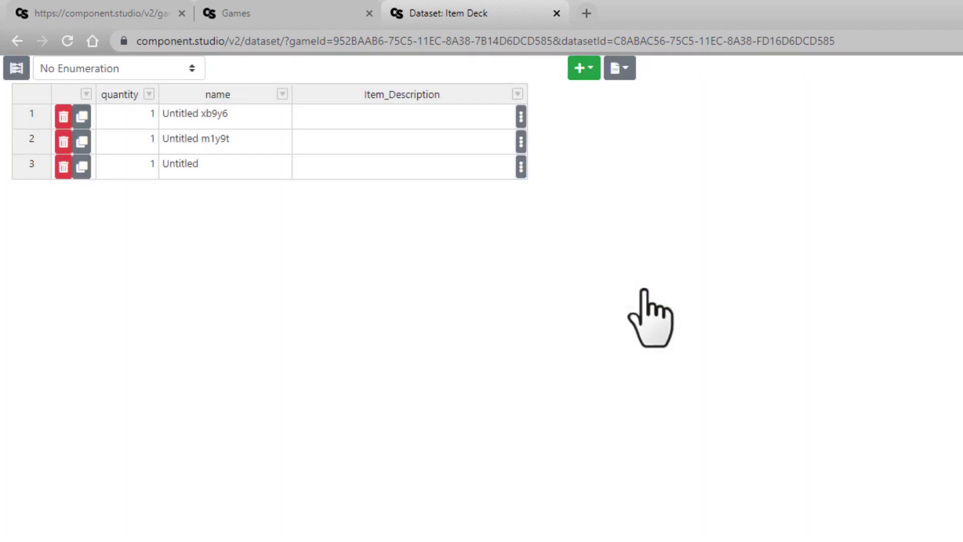
Step: Add a column named Item_Image of type Image URL to the Item Deck dataset
{"action": "left_click", "coordinate": [592, 76]}
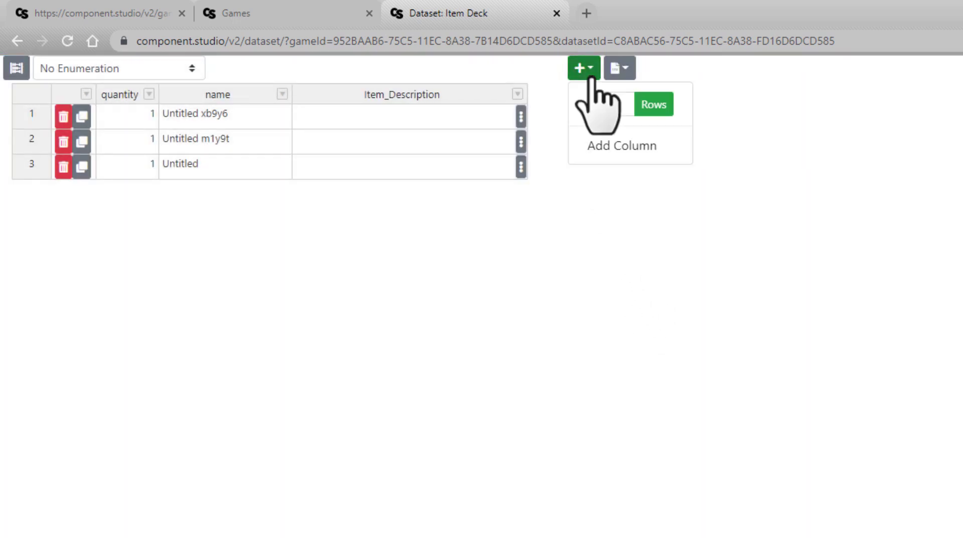
{"action": "left_click", "coordinate": [622, 146]}
{"action": "left_click", "coordinate": [628, 168]}
{"action": "type", "text": "Item_Image"}
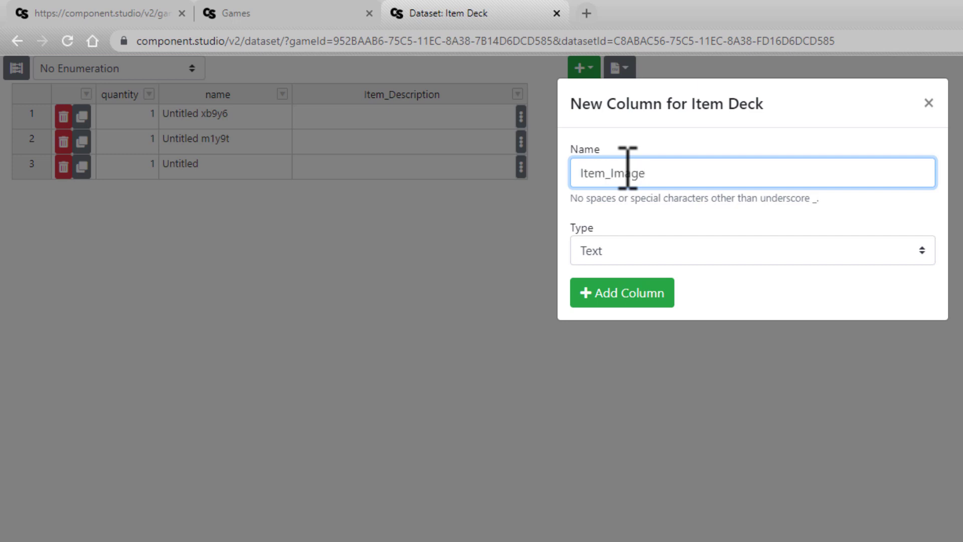
{"action": "key", "text": "Tab"}
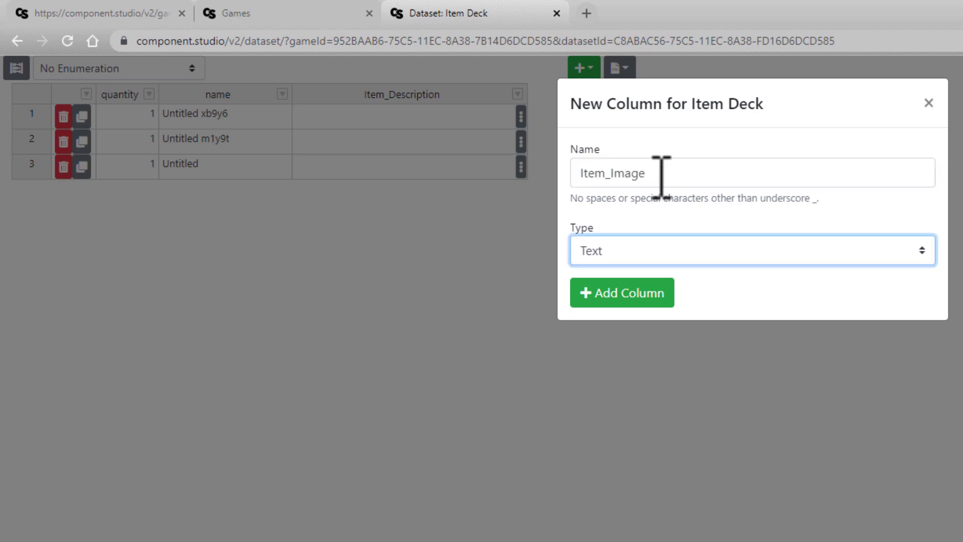
{"action": "left_click", "coordinate": [651, 254]}
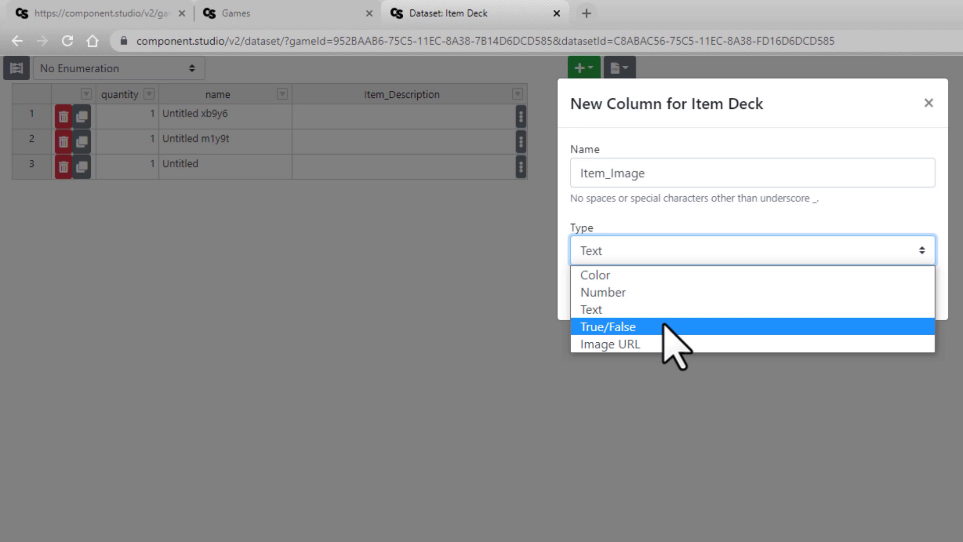
{"action": "left_click", "coordinate": [659, 343]}
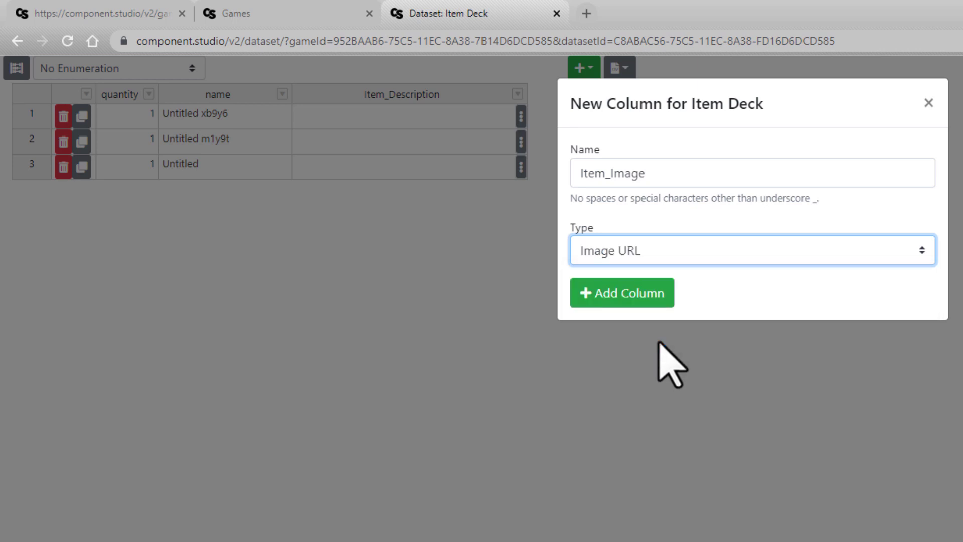
{"action": "left_click", "coordinate": [652, 302]}
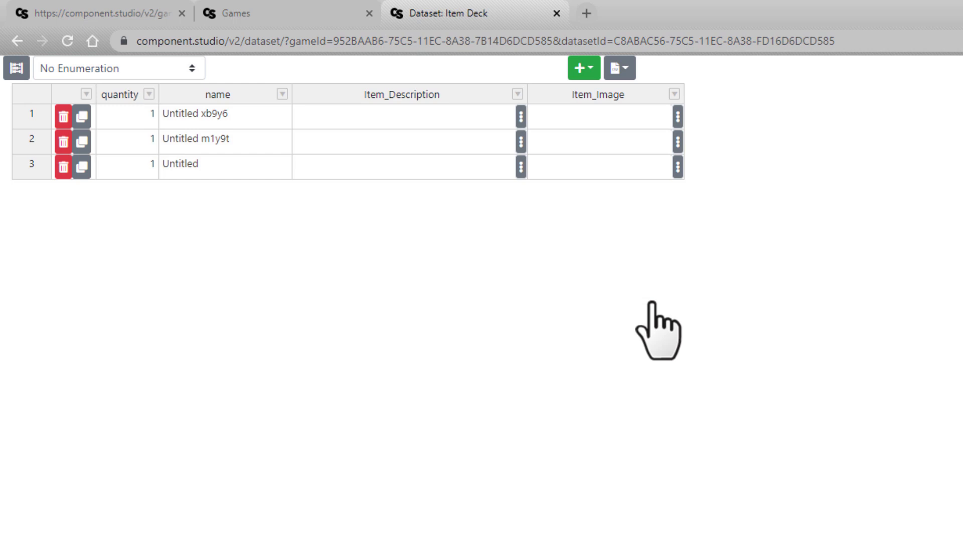
Step: Name the item in row 1 Rare Cloth and enter the description "Sells for 3 Gold"
{"action": "left_click", "coordinate": [254, 113]}
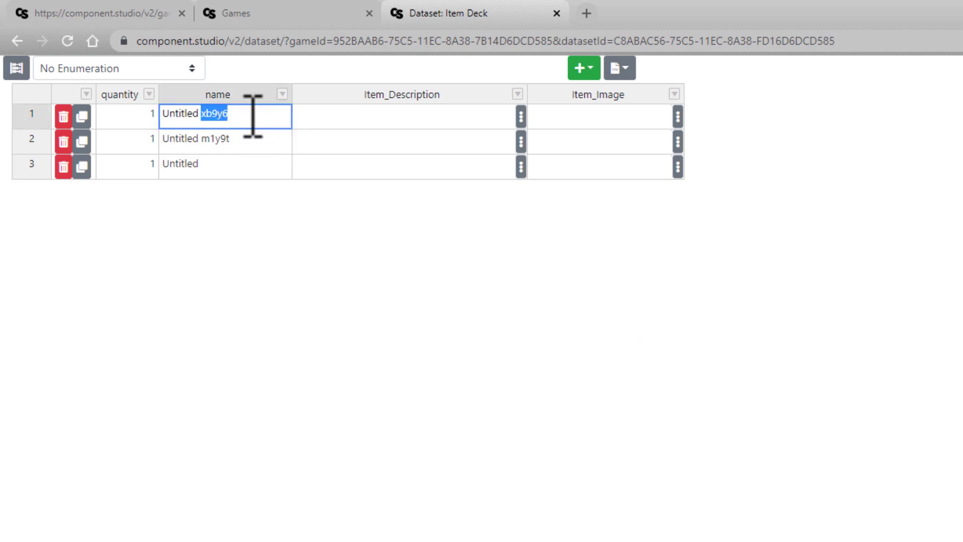
{"action": "type", "text": "Rare Cloth"}
{"action": "key", "text": "Tab"}
{"action": "type", "text": "Sells for 3 Gold"}
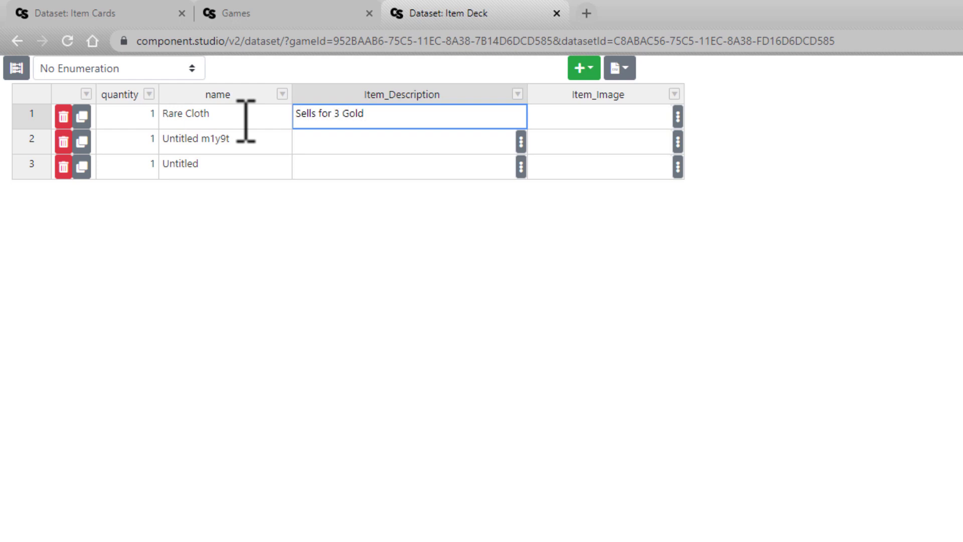
Step: Name the item in row 2 Ring of Protection and enter the description "Increase Defense by 1"
{"action": "left_click", "coordinate": [246, 138]}
{"action": "type", "text": "Ring of Protection"}
{"action": "key", "text": "Tab"}
{"action": "type", "text": "Increase Defense by 1"}
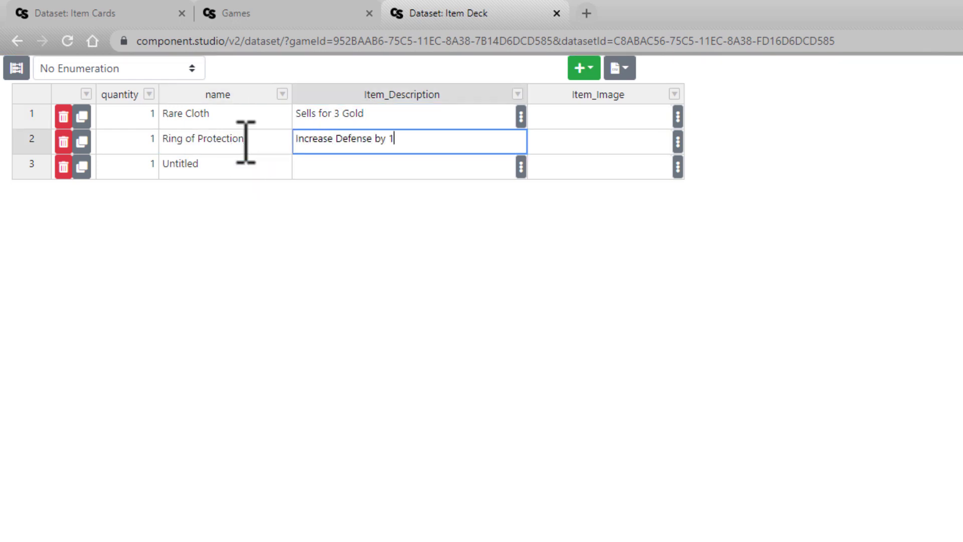
Step: Name the item in row 3 Scroll of Healing and enter the description "Restore 2 Health"
{"action": "left_click", "coordinate": [242, 163]}
{"action": "type", "text": "Scroll of Healing"}
{"action": "key", "text": "Tab"}
{"action": "type", "text": "Restore 2 Health"}
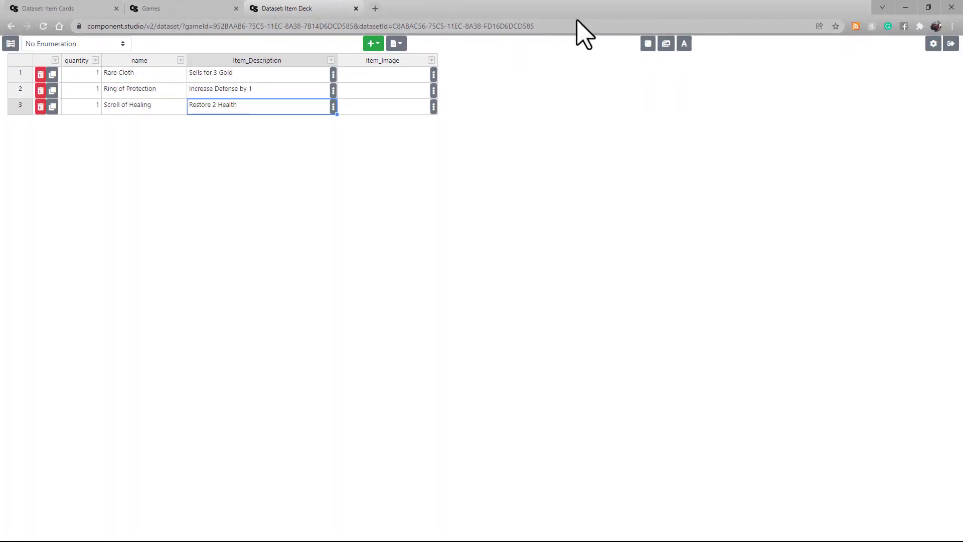
Step: Create a folder named Item Images in the game's image library
{"action": "left_click", "coordinate": [667, 44]}
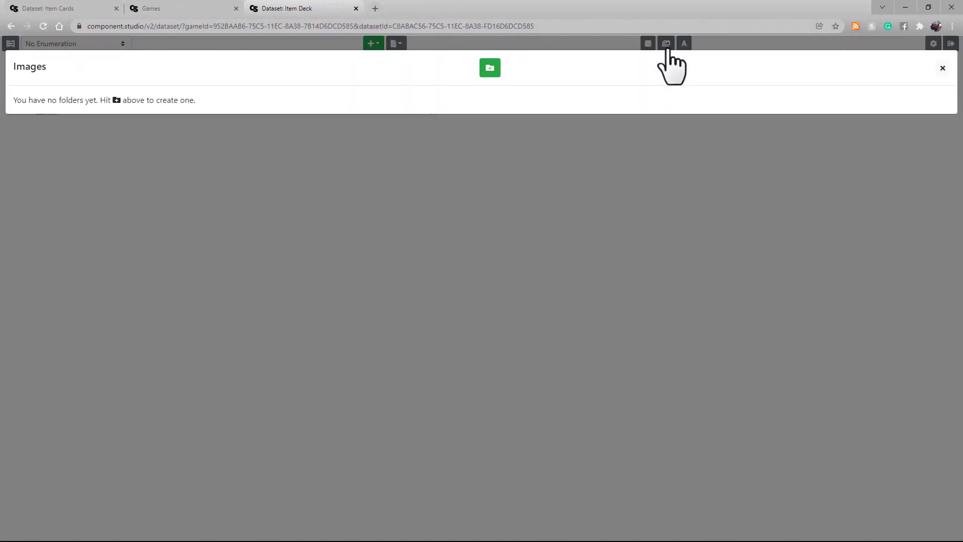
{"action": "left_click", "coordinate": [492, 74]}
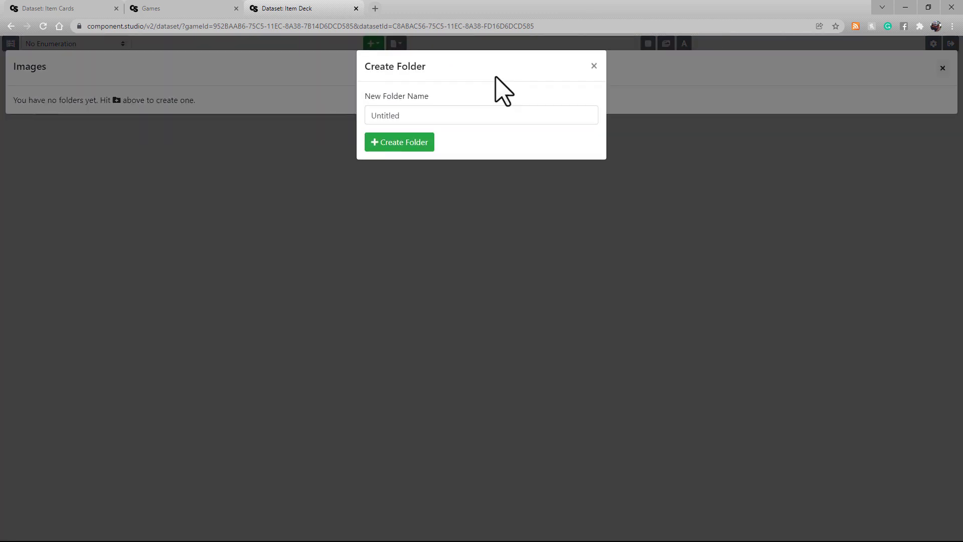
{"action": "left_click", "coordinate": [518, 116]}
{"action": "type", "text": "Item Images"}
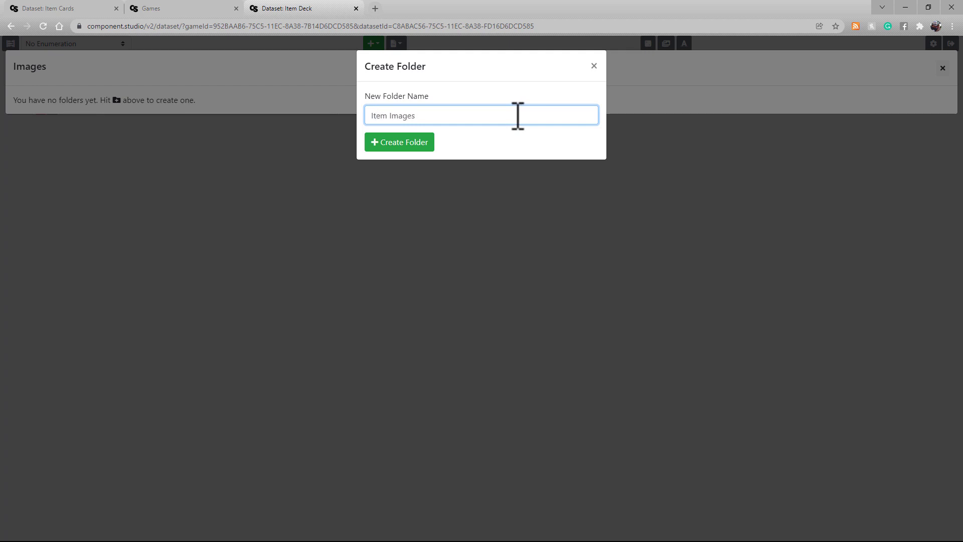
{"action": "left_click", "coordinate": [430, 144]}
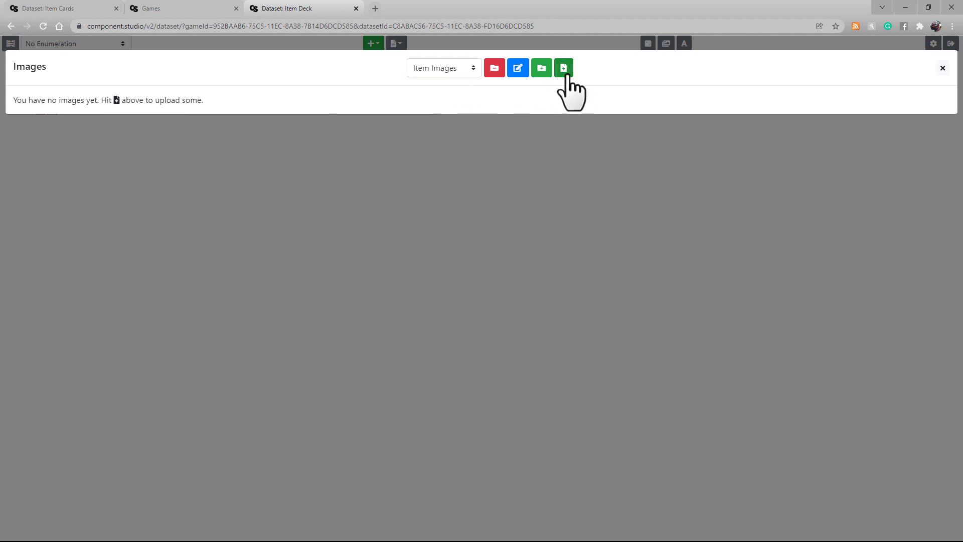
Step: Upload the chosen WitchCraftIcons_transparent images, including WitchCraftIcons_29_t and WitchCraftIcons_03_t, to the Item Images folder and close the image library
{"action": "left_click", "coordinate": [564, 69]}
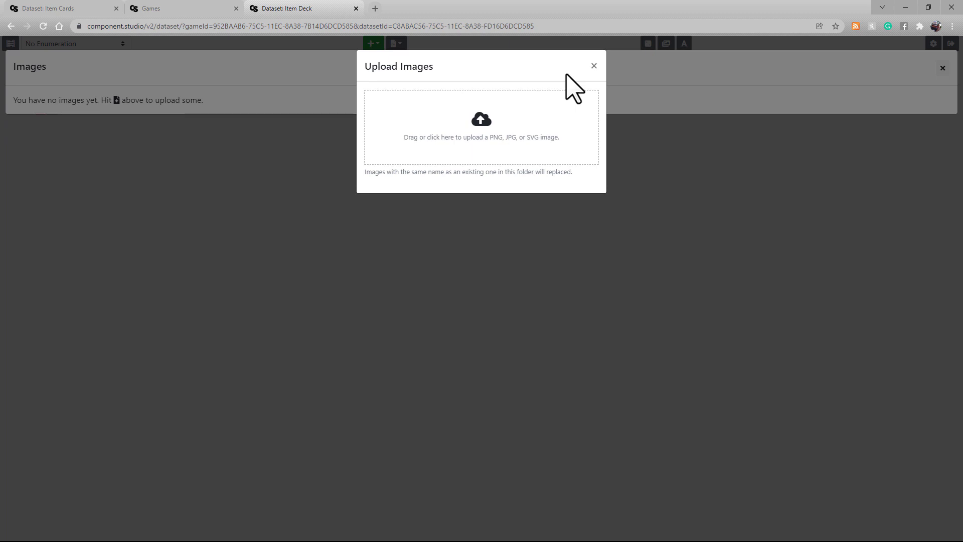
{"action": "key", "text": "super"}
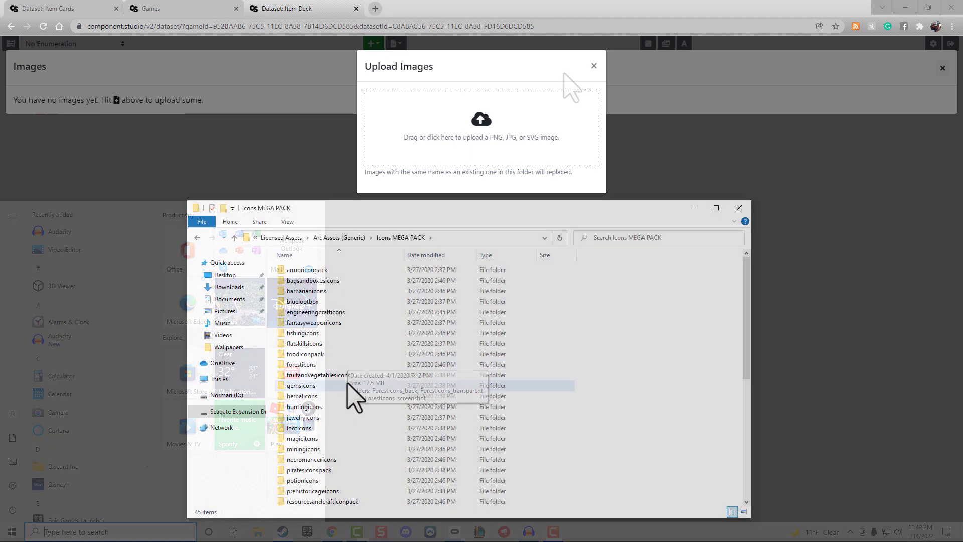
{"action": "scroll", "coordinate": [354, 397], "scroll_direction": "down", "scroll_amount": 8}
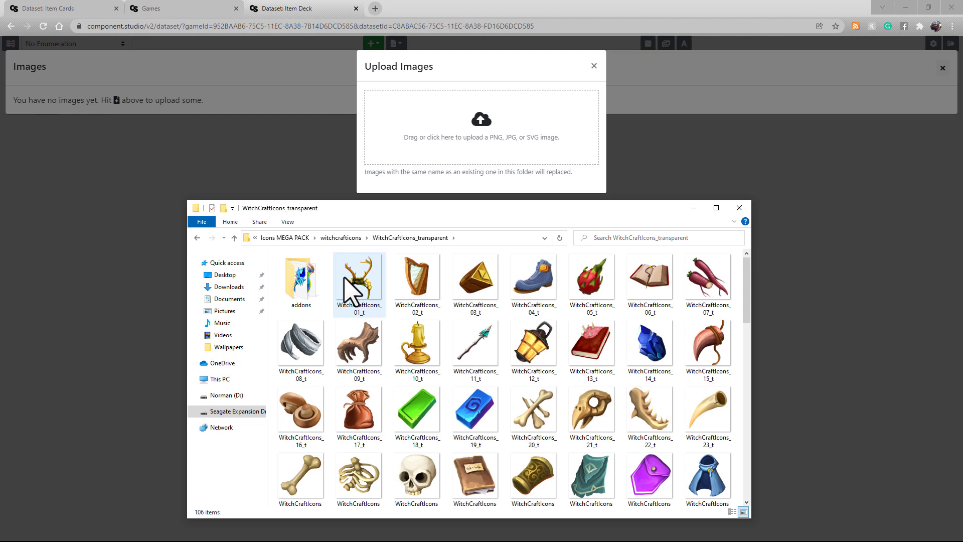
{"action": "scroll", "coordinate": [350, 291], "scroll_direction": "down", "scroll_amount": 10}
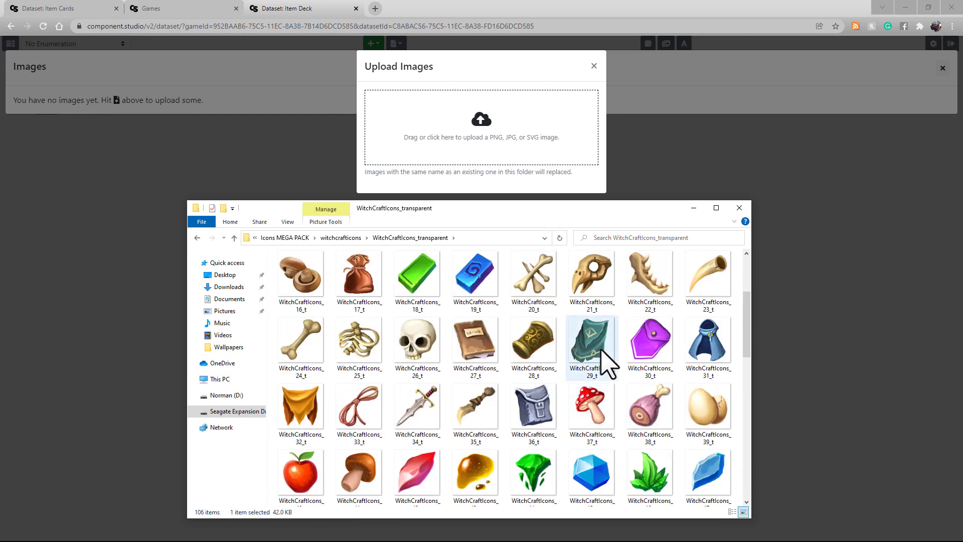
{"action": "scroll", "coordinate": [608, 364], "scroll_direction": "up", "scroll_amount": 5}
{"action": "left_click", "coordinate": [608, 363], "text": "ctrl"}
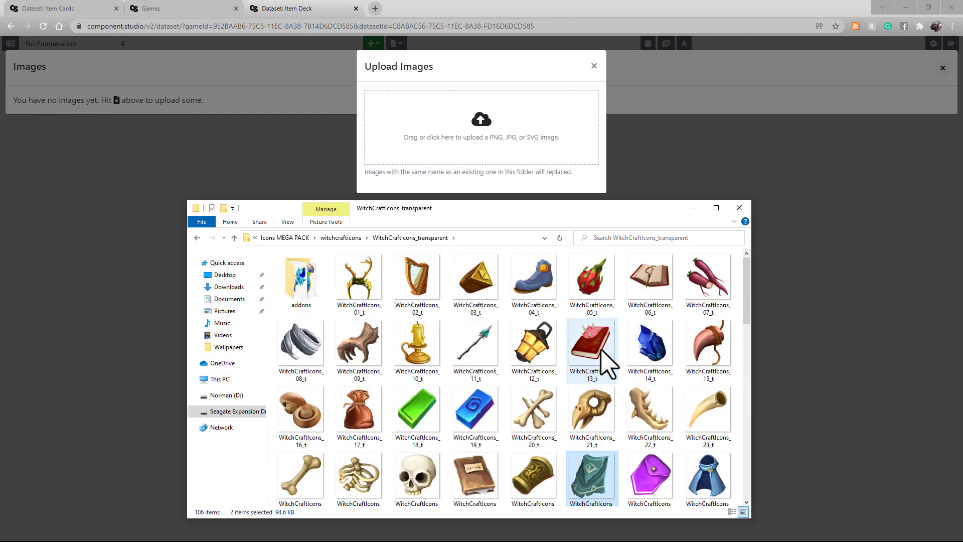
{"action": "left_click", "coordinate": [472, 300], "text": "ctrl"}
{"action": "left_click_drag", "start_coordinate": [472, 300], "coordinate": [507, 161]}
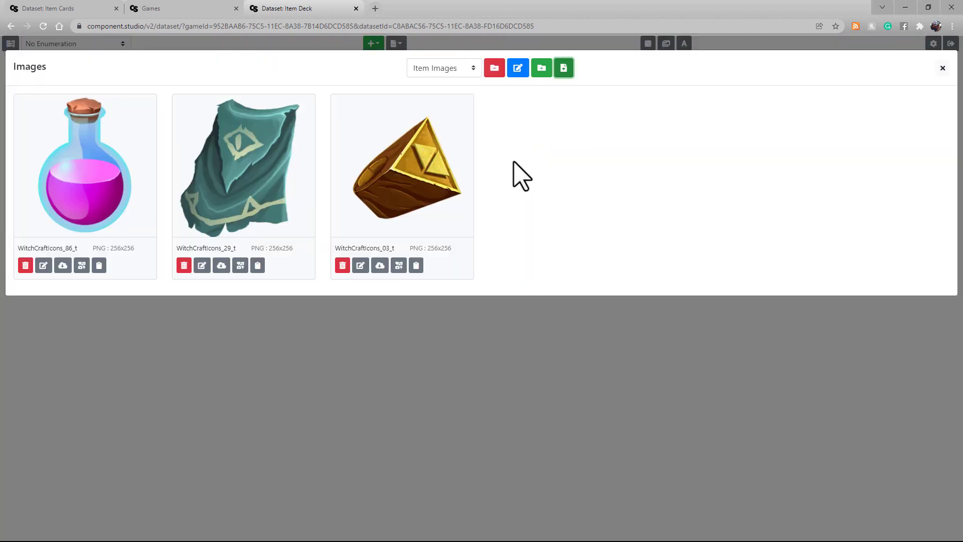
{"action": "left_click", "coordinate": [943, 68]}
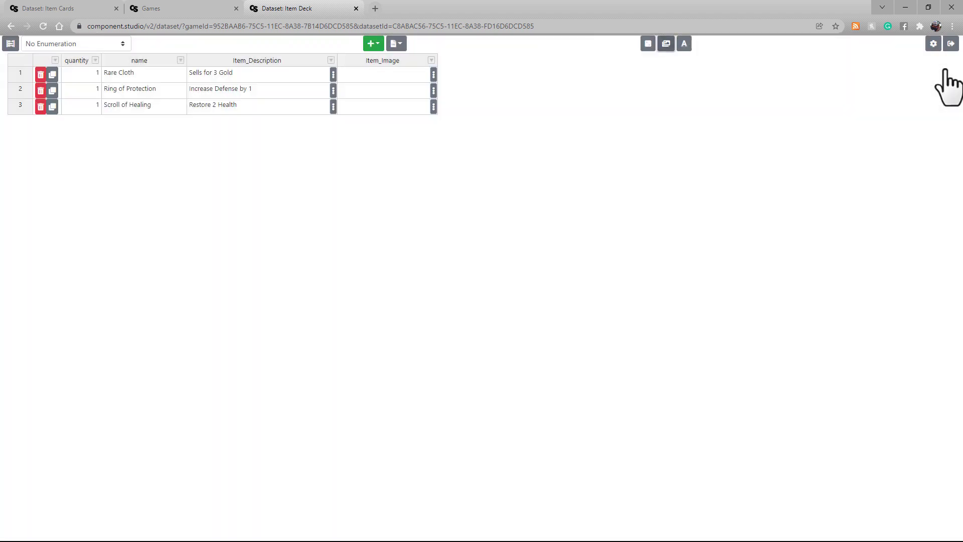
Step: Set Item_Image to WitchCraftIcons_29_t for Rare Cloth, WitchCraftIcons_89_t for Ring of Protection and WitchCraftIcons_107_t for Scroll of Healing
{"action": "left_click", "coordinate": [434, 75]}
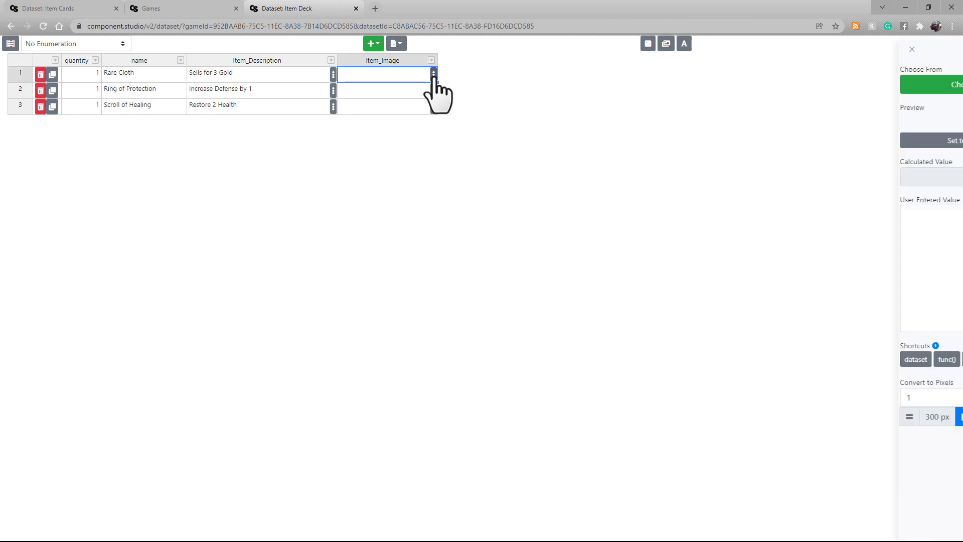
{"action": "left_click", "coordinate": [826, 85]}
{"action": "left_click", "coordinate": [860, 145]}
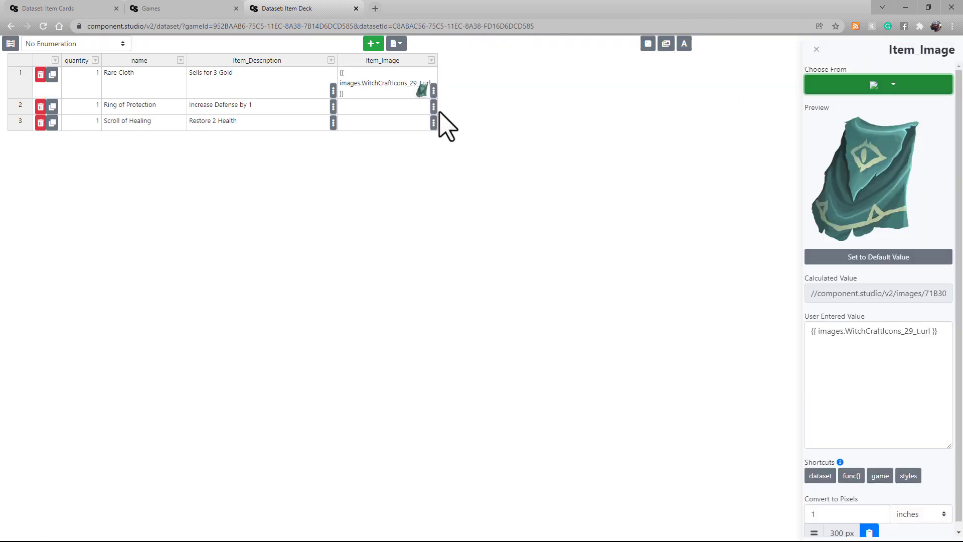
{"action": "left_click", "coordinate": [434, 123]}
{"action": "left_click", "coordinate": [879, 85]}
{"action": "left_click", "coordinate": [860, 179]}
{"action": "left_click", "coordinate": [433, 139]}
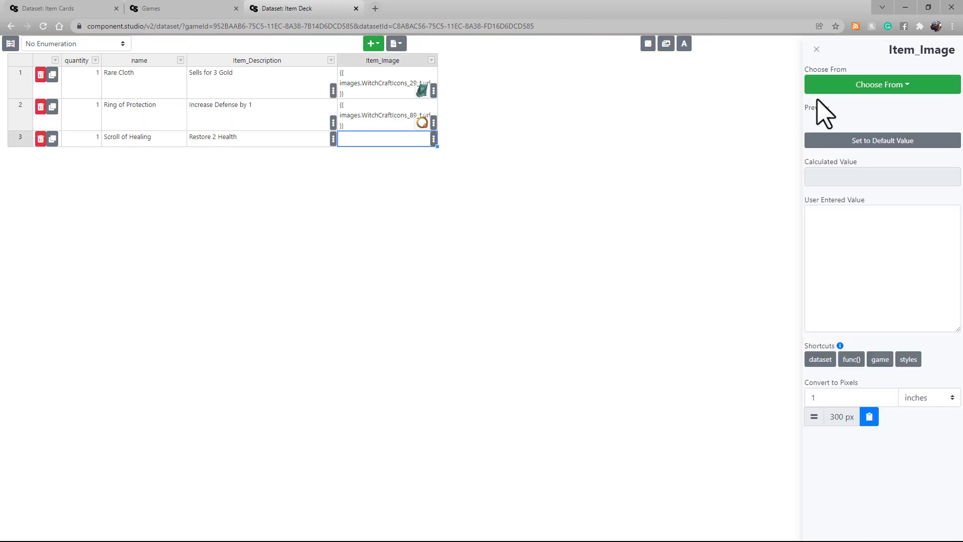
{"action": "left_click", "coordinate": [879, 85]}
{"action": "left_click", "coordinate": [881, 145]}
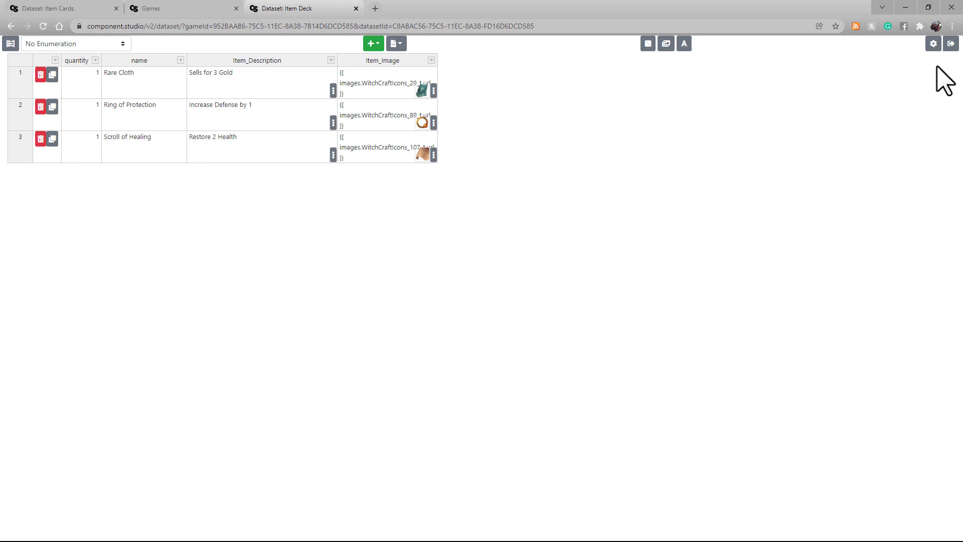
Step: Leave the dataset, open the Item Deck design for editing and add a text layer to Untitled Group 1
{"action": "left_click", "coordinate": [954, 49]}
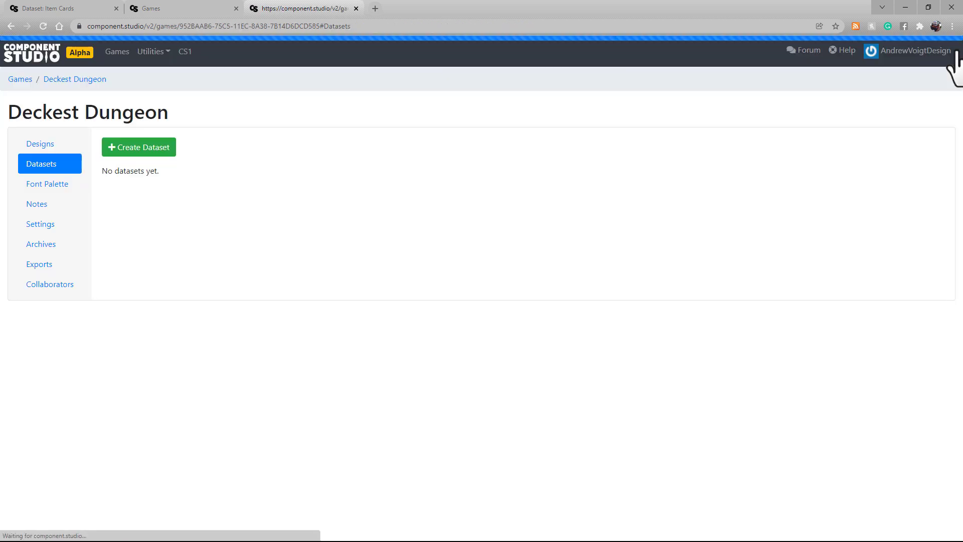
{"action": "left_click", "coordinate": [60, 146]}
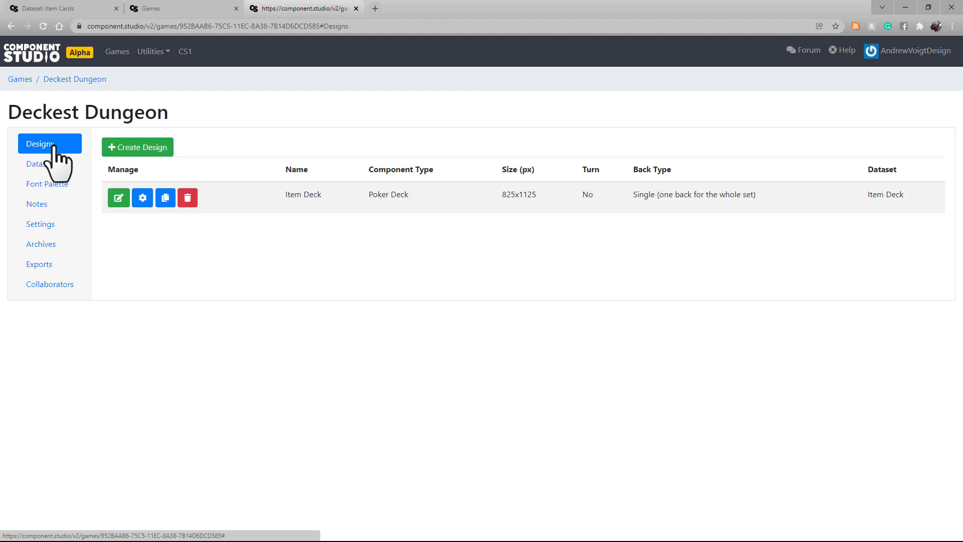
{"action": "left_click", "coordinate": [119, 198]}
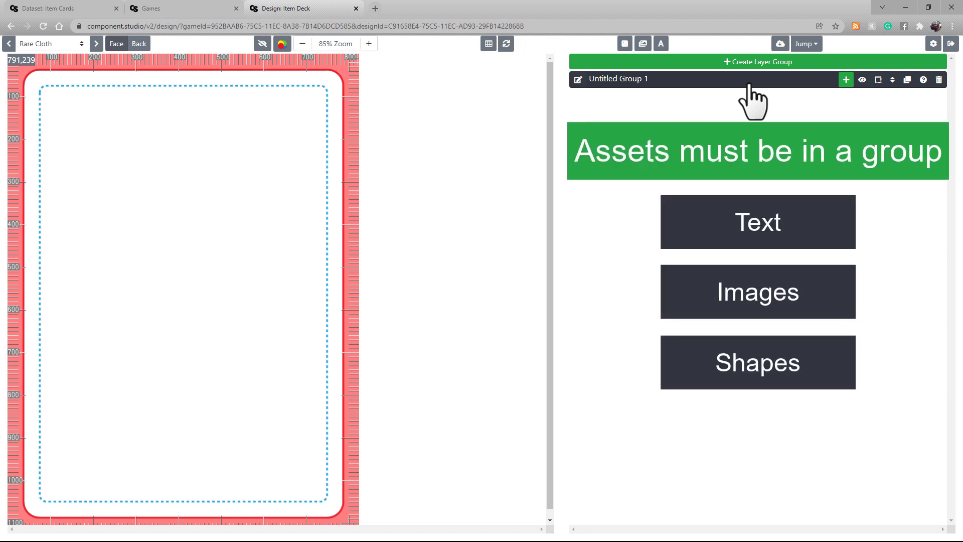
{"action": "left_click", "coordinate": [846, 80]}
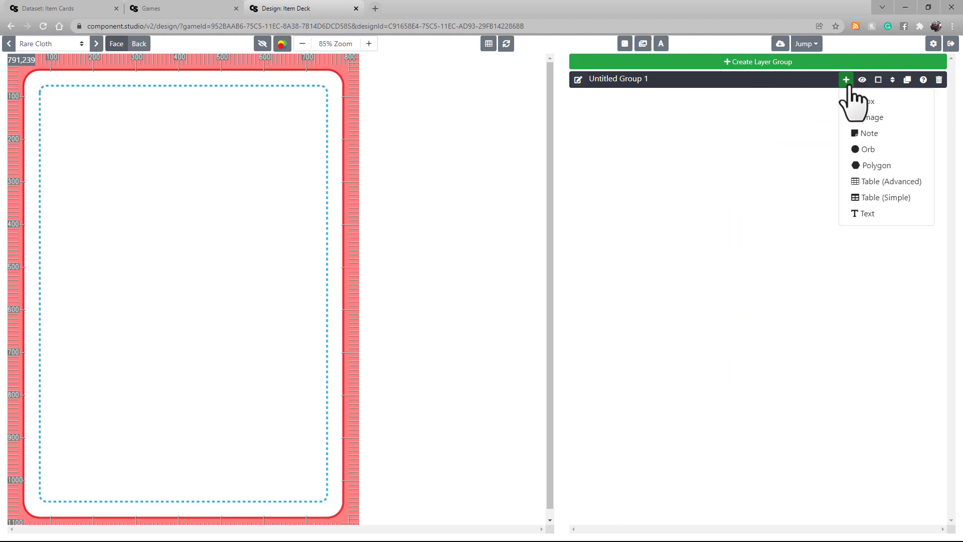
{"action": "left_click", "coordinate": [863, 215]}
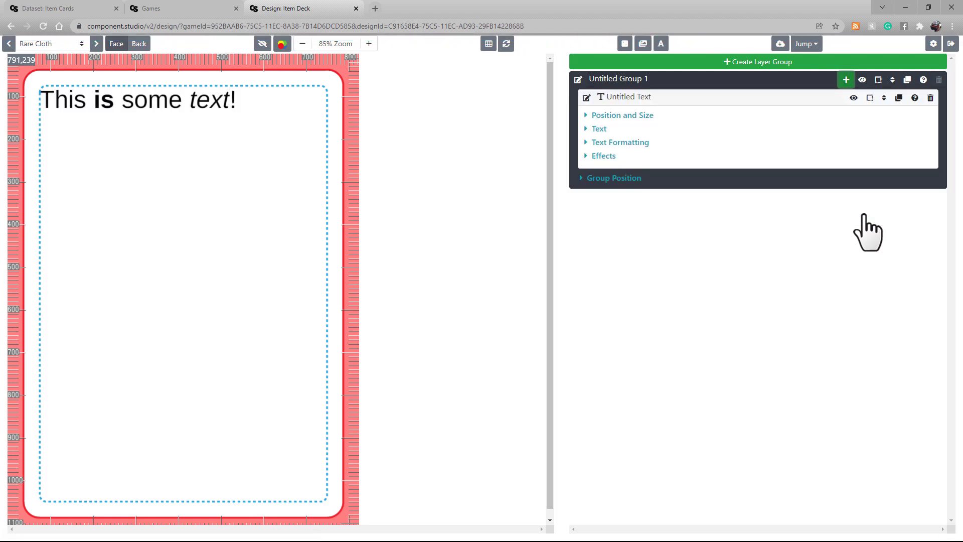
Step: Try setting the text layer's Top (Y) position to 200 px, and undo the change
{"action": "left_click", "coordinate": [585, 117]}
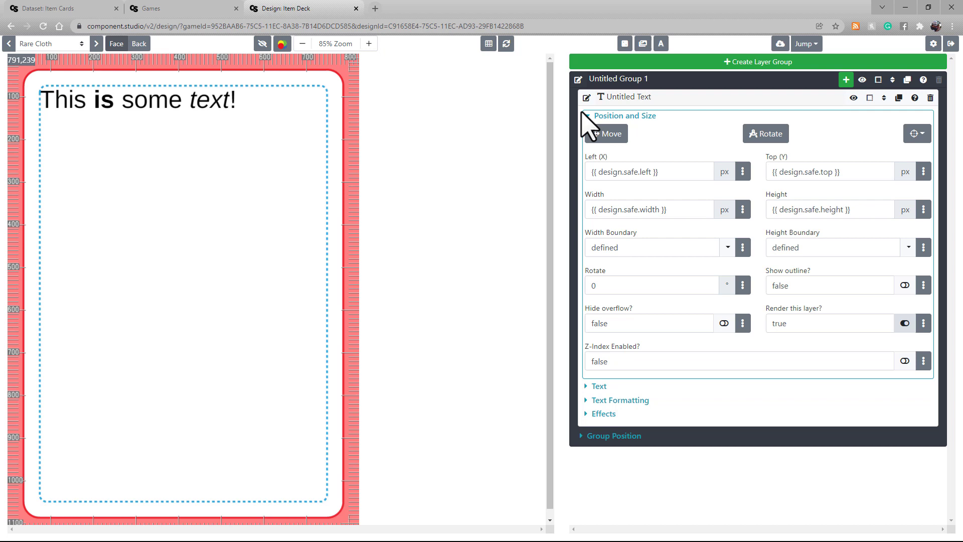
{"action": "left_click_drag", "start_coordinate": [847, 172], "coordinate": [744, 193]}
{"action": "type", "text": "200"}
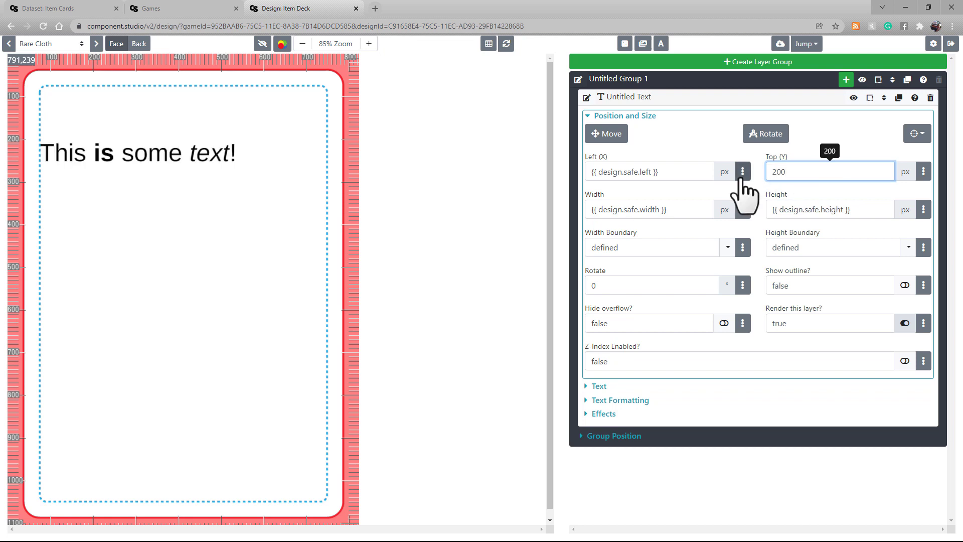
{"action": "key", "text": "ctrl+z"}
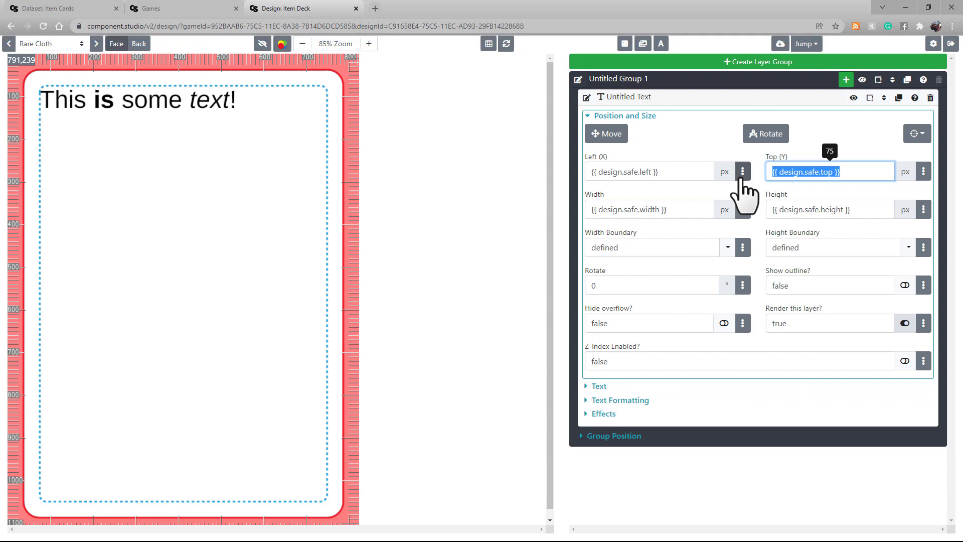
{"action": "left_click", "coordinate": [587, 116]}
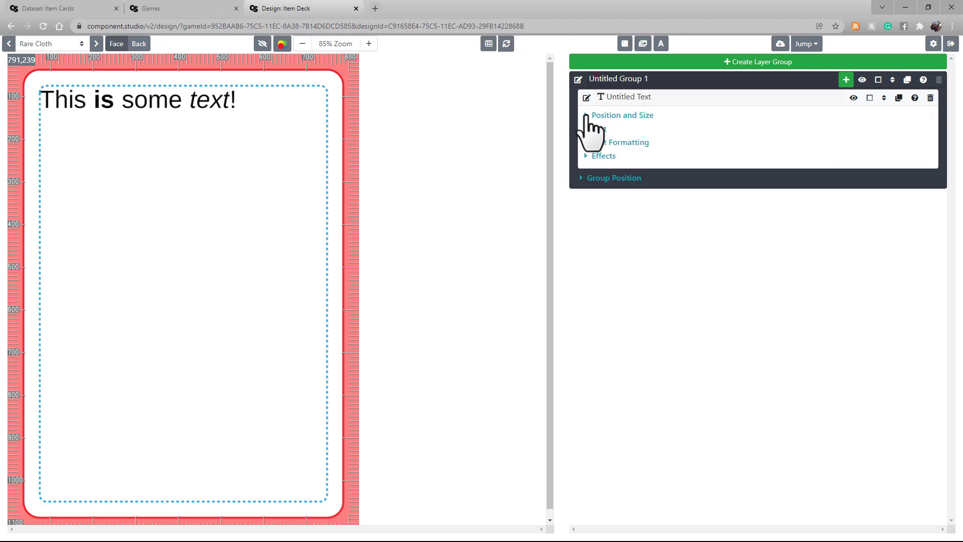
Step: Set the text layer's horizontal alignment to center in its text formatting
{"action": "left_click", "coordinate": [588, 142]}
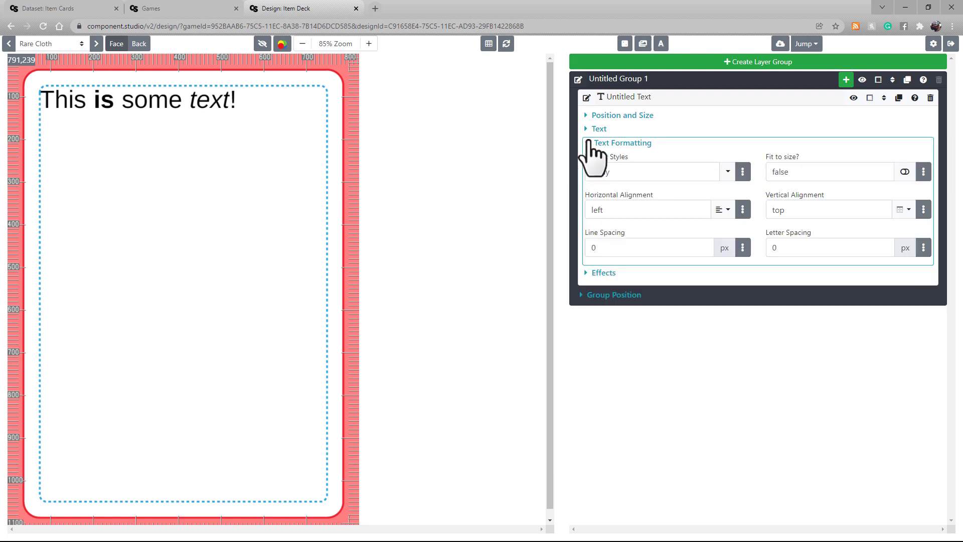
{"action": "left_click", "coordinate": [723, 210]}
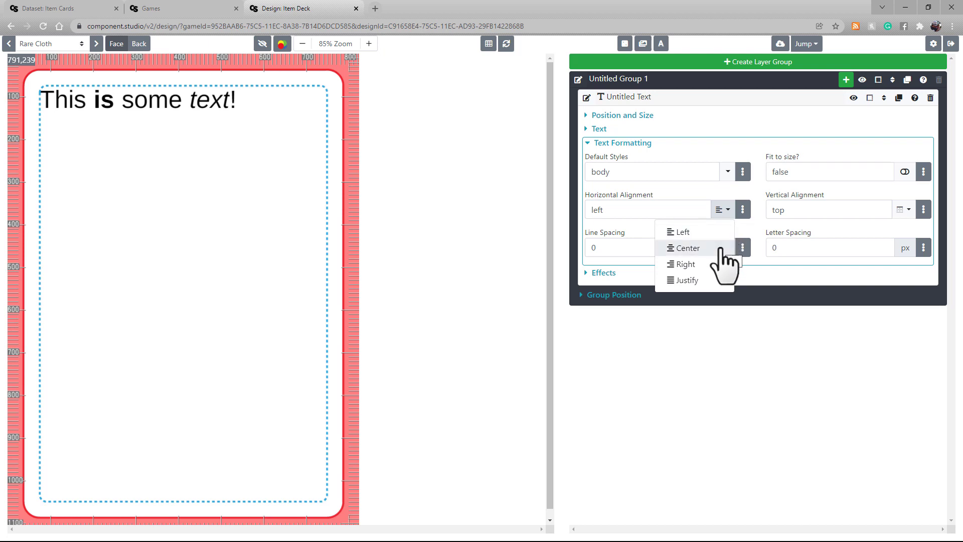
{"action": "left_click", "coordinate": [722, 249]}
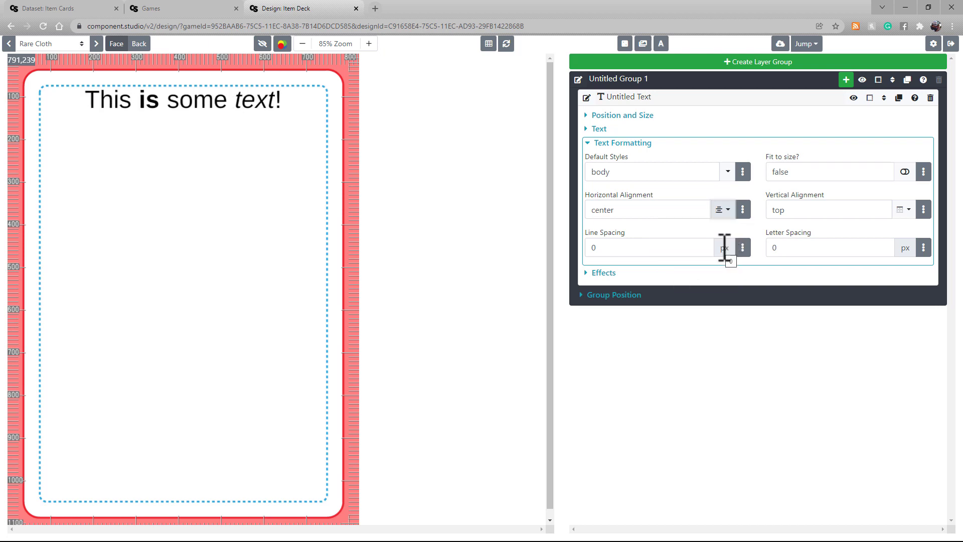
{"action": "left_click", "coordinate": [629, 144]}
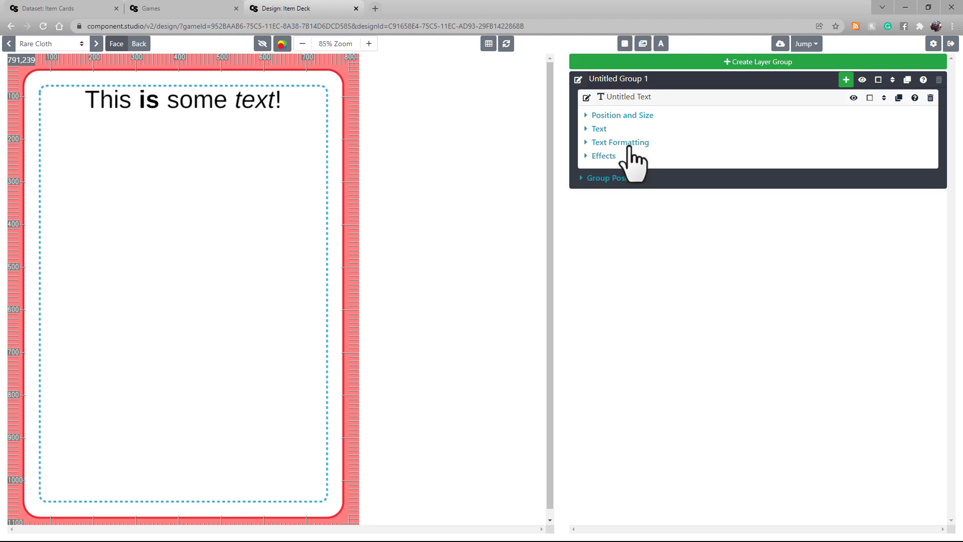
Step: Replace the text layer's placeholder content with "See this text change"
{"action": "left_click", "coordinate": [598, 130]}
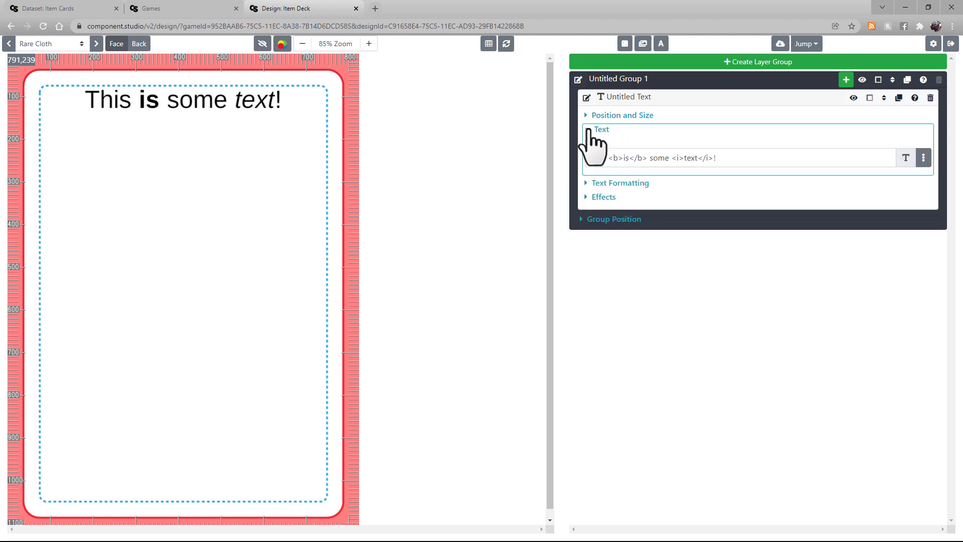
{"action": "left_click_drag", "start_coordinate": [731, 157], "coordinate": [547, 164]}
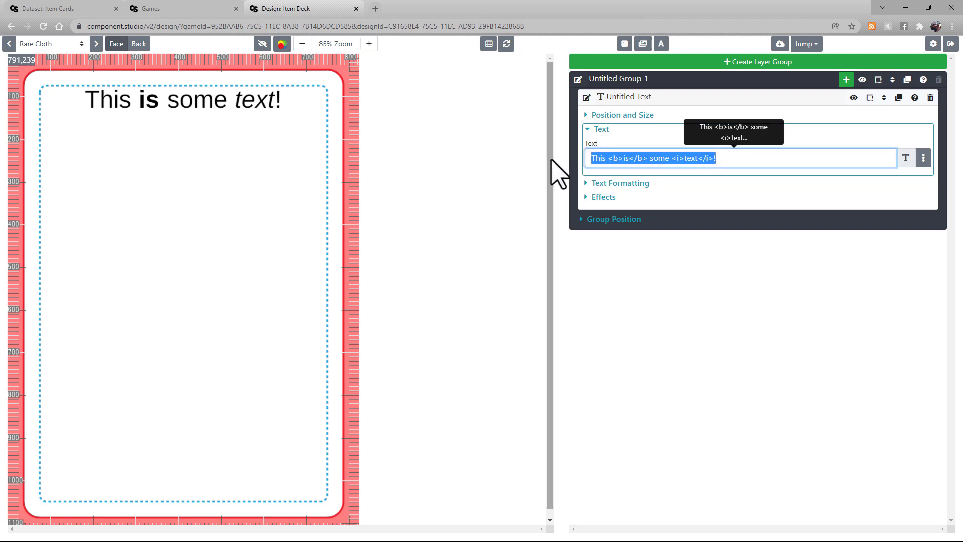
{"action": "type", "text": "See this text change"}
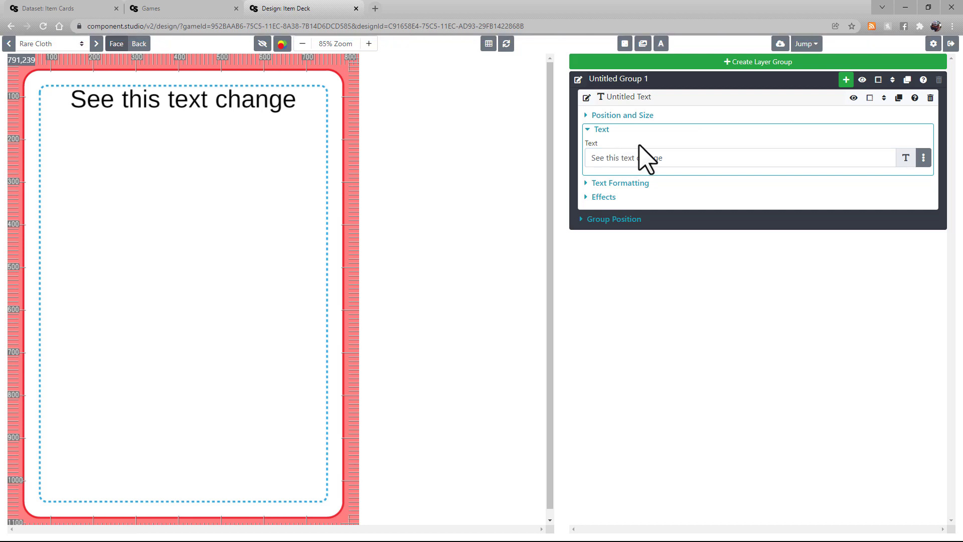
Step: Link the text layer to the dataset's name column by replacing its content with {{ row.name }}
{"action": "left_click", "coordinate": [923, 157]}
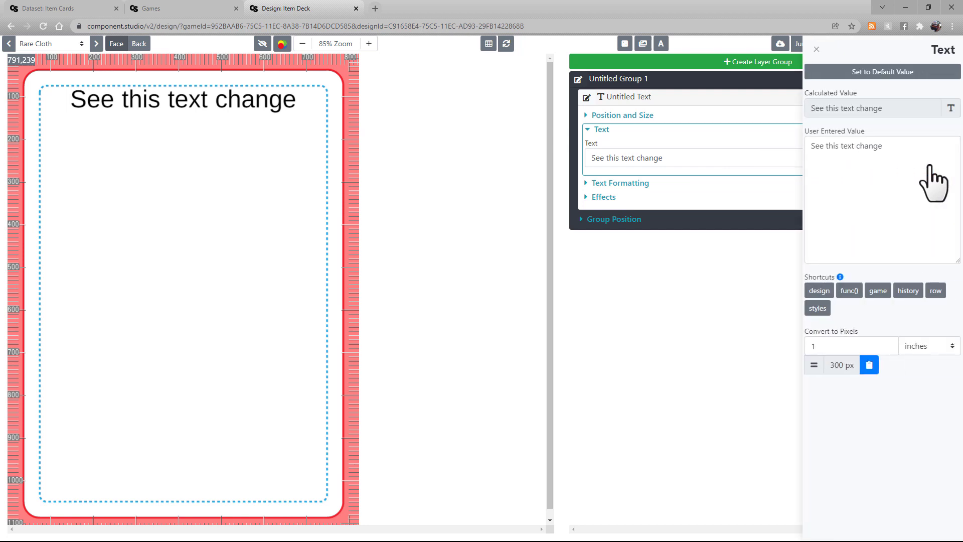
{"action": "left_click", "coordinate": [943, 295]}
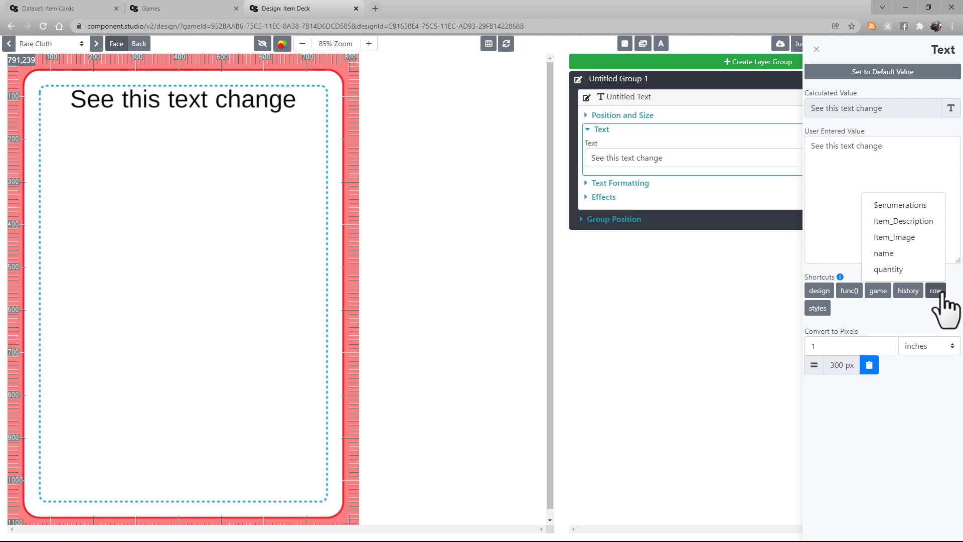
{"action": "left_click", "coordinate": [936, 255]}
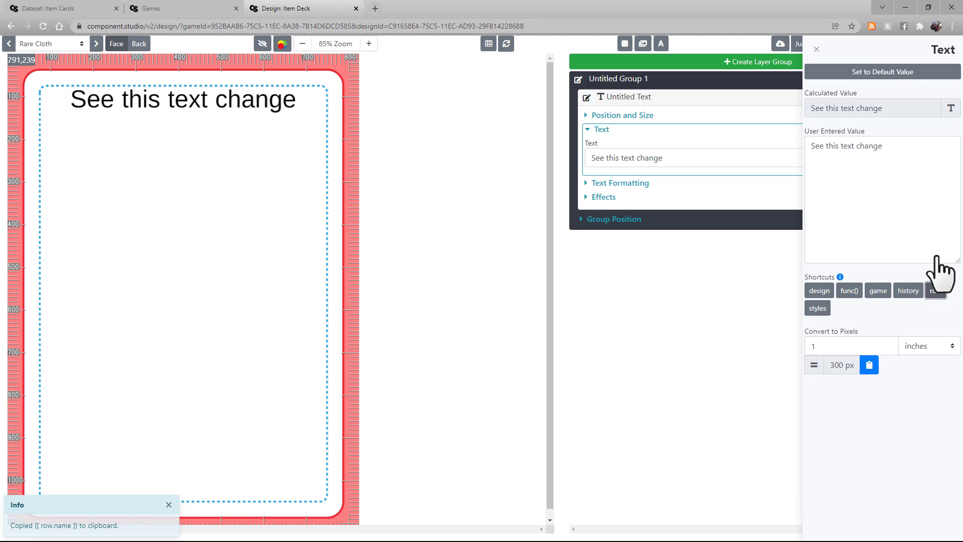
{"action": "triple_click", "coordinate": [893, 149]}
{"action": "key", "text": "ctrl+v"}
{"action": "key", "text": "Return"}
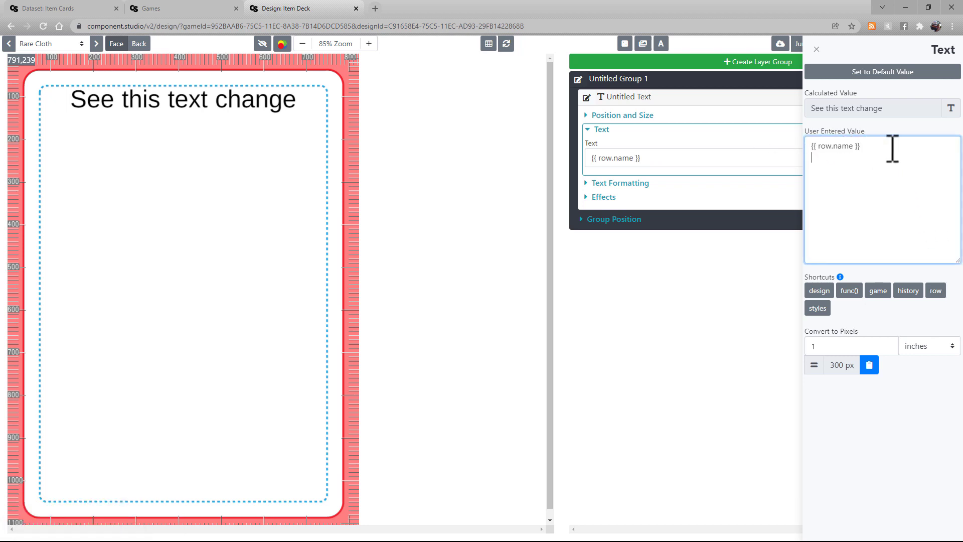
{"action": "left_click", "coordinate": [778, 150]}
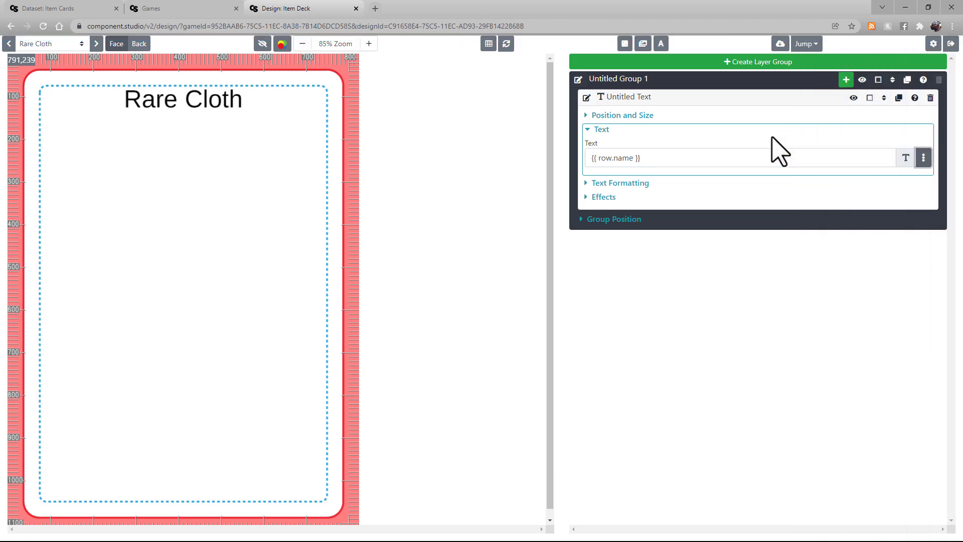
{"action": "left_click", "coordinate": [597, 130]}
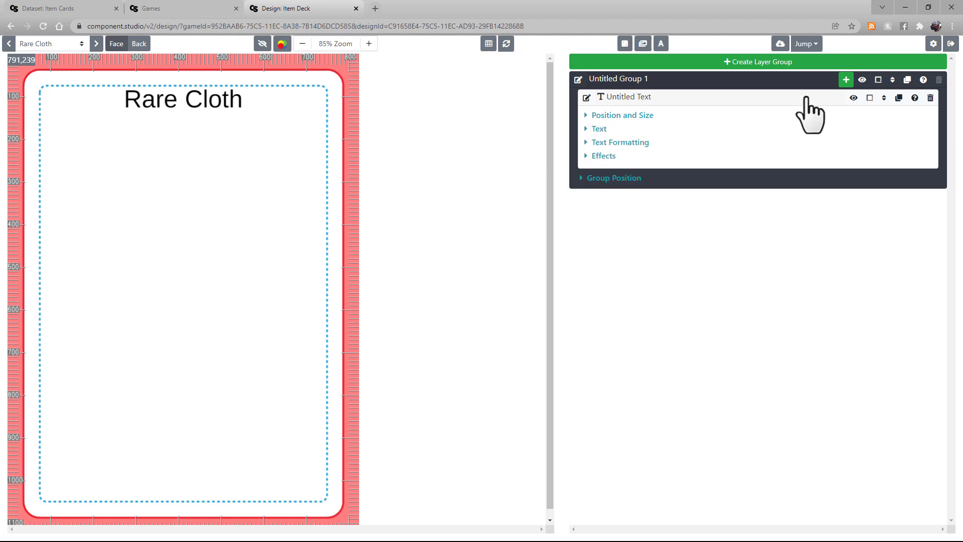
Step: Add an image layer to Untitled Group 1
{"action": "left_click", "coordinate": [844, 83]}
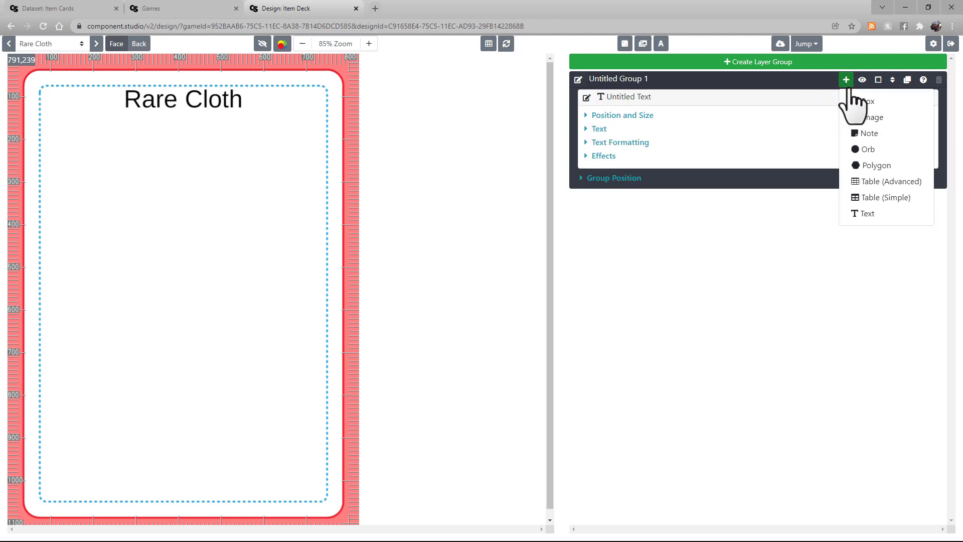
{"action": "left_click", "coordinate": [873, 117]}
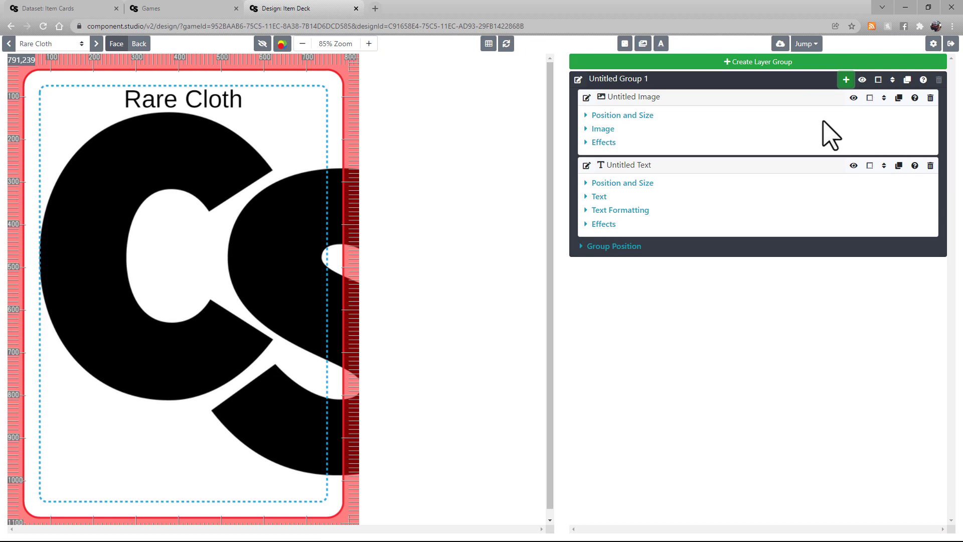
Step: Set the image layer's height to 500 px in its position and size settings
{"action": "left_click", "coordinate": [617, 116]}
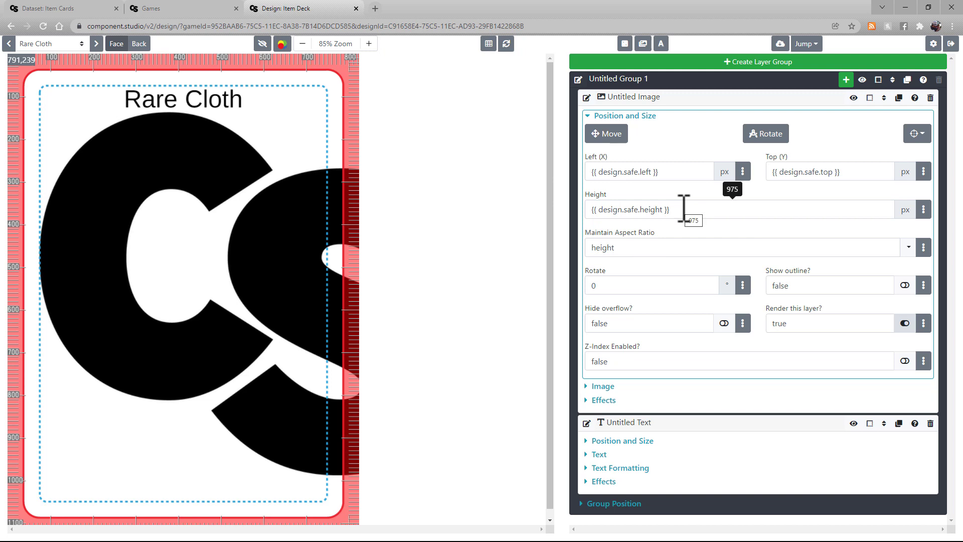
{"action": "left_click_drag", "start_coordinate": [683, 210], "coordinate": [572, 203]}
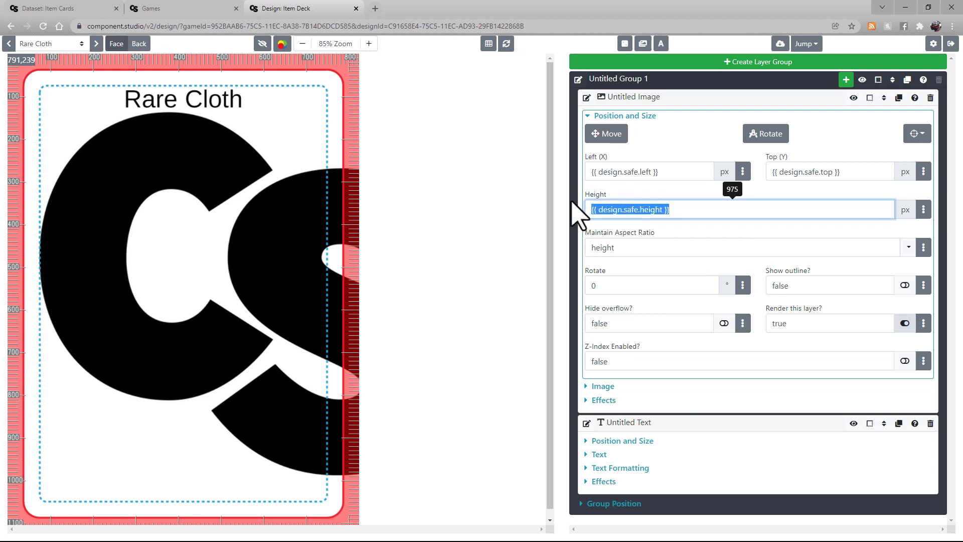
{"action": "type", "text": "300"}
{"action": "key", "text": "BackSpace"}
{"action": "key", "text": "BackSpace"}
{"action": "key", "text": "BackSpace"}
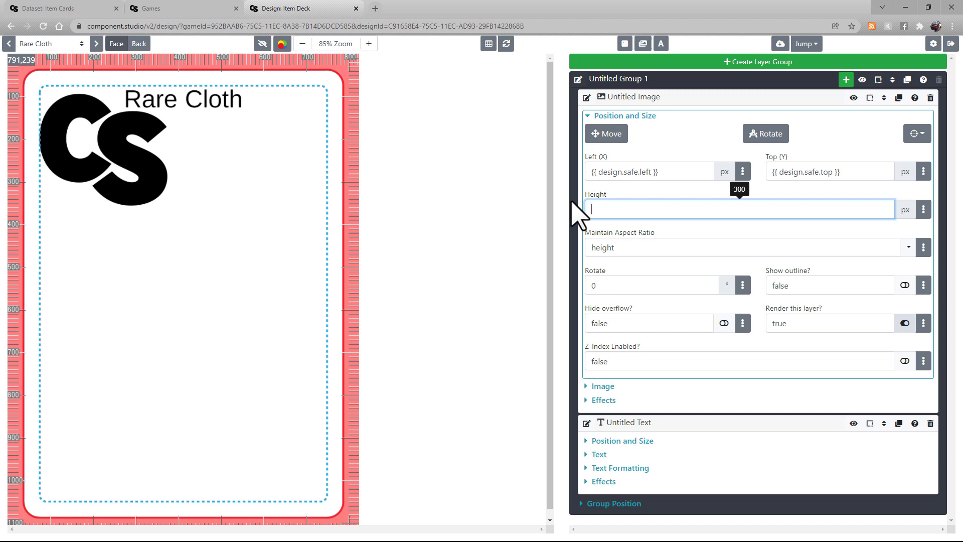
{"action": "type", "text": "500"}
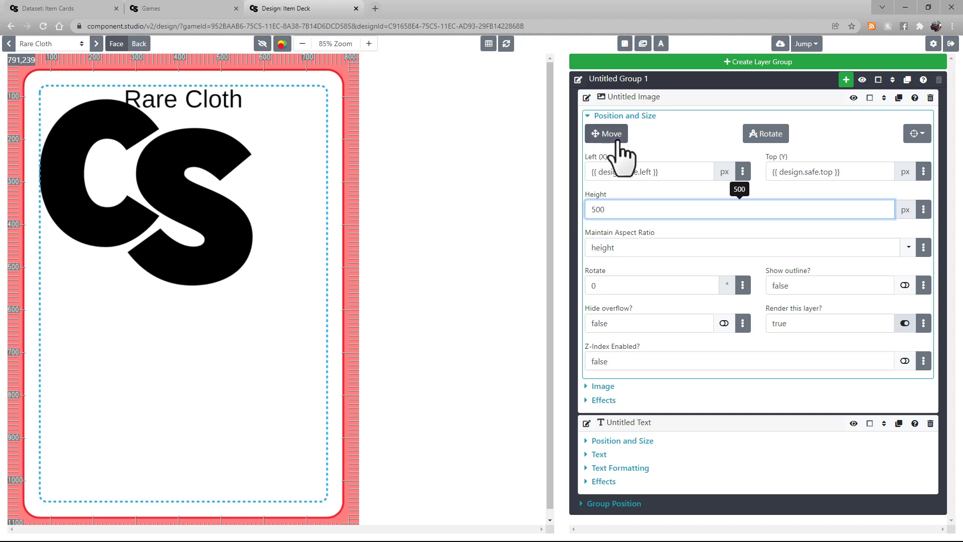
Step: Move the logo image to the middle of the card below the name, at about X 154 px and Y 204 px
{"action": "left_click", "coordinate": [623, 148]}
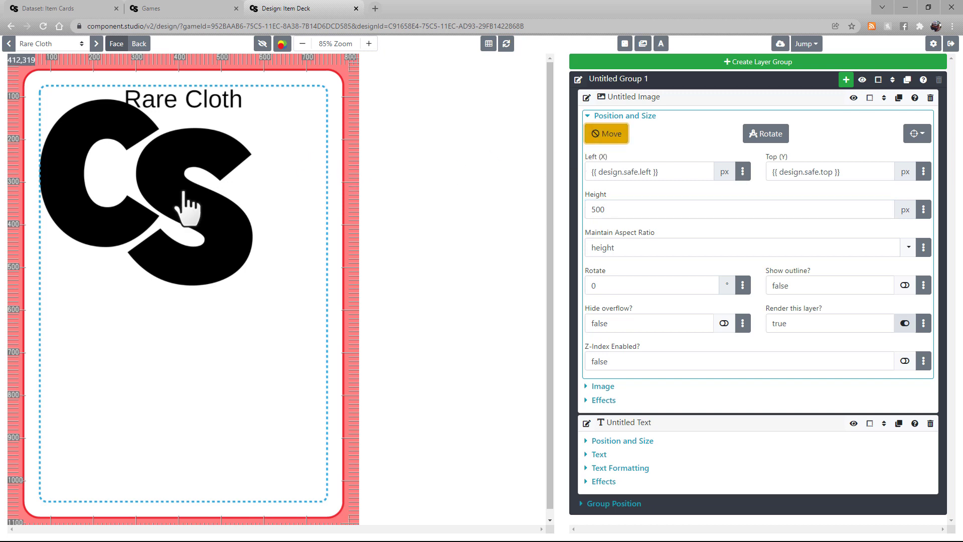
{"action": "left_click_drag", "start_coordinate": [183, 192], "coordinate": [181, 249]}
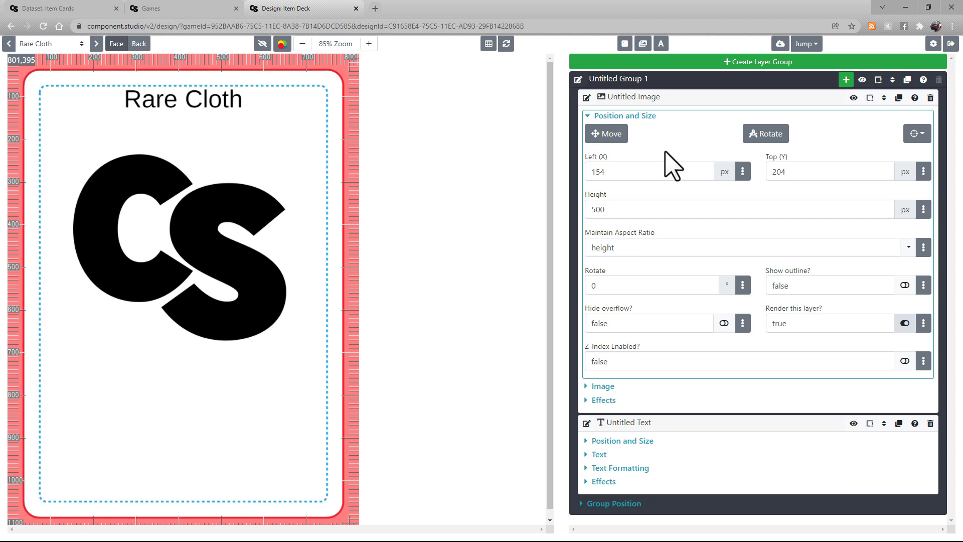
{"action": "left_click", "coordinate": [675, 117]}
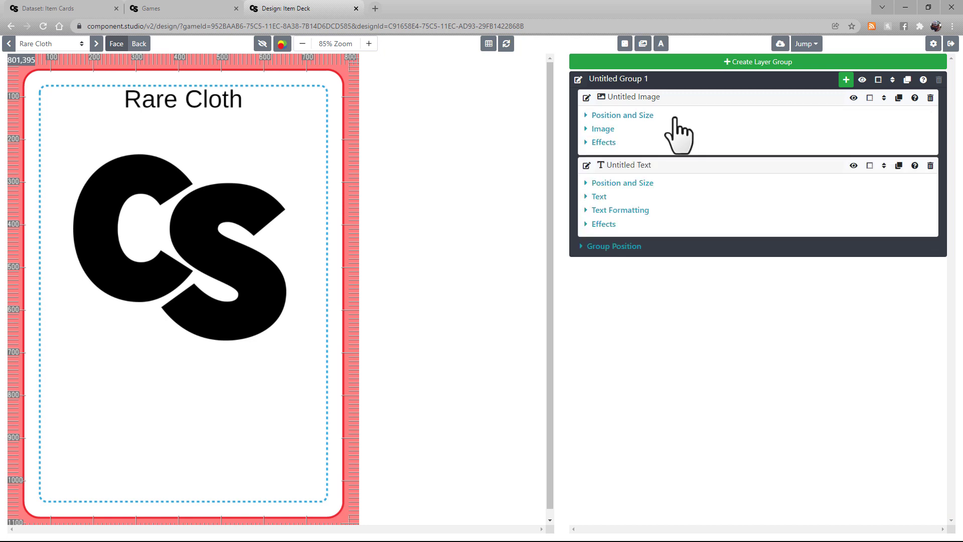
Step: Link the image layer to the dataset's item image column by replacing its image value with {{ row.Item_Image }}
{"action": "left_click", "coordinate": [605, 129]}
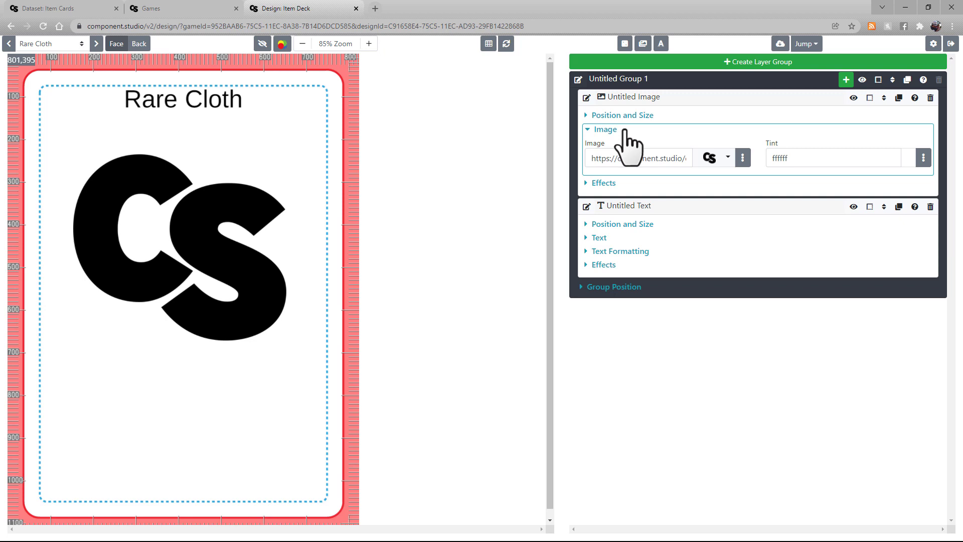
{"action": "left_click", "coordinate": [744, 159]}
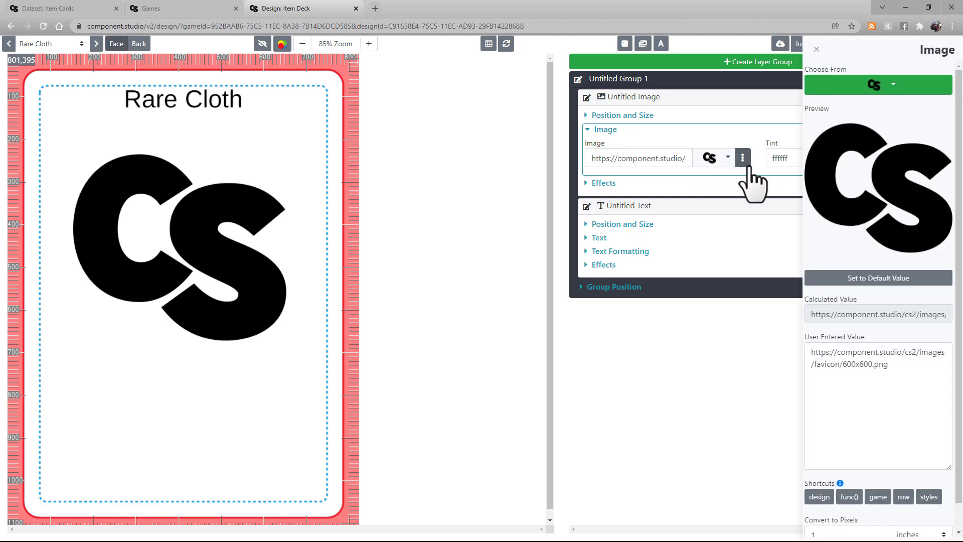
{"action": "left_click", "coordinate": [906, 500]}
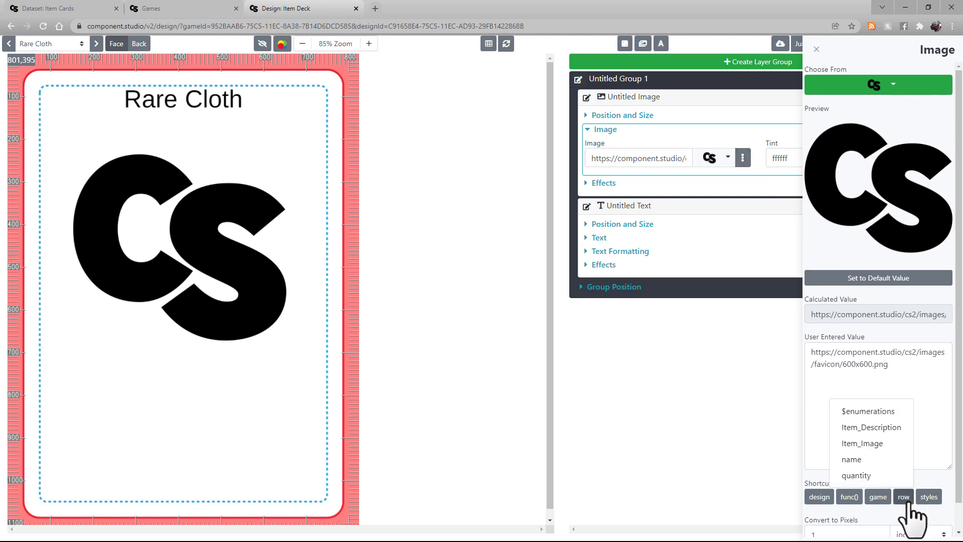
{"action": "left_click", "coordinate": [900, 447]}
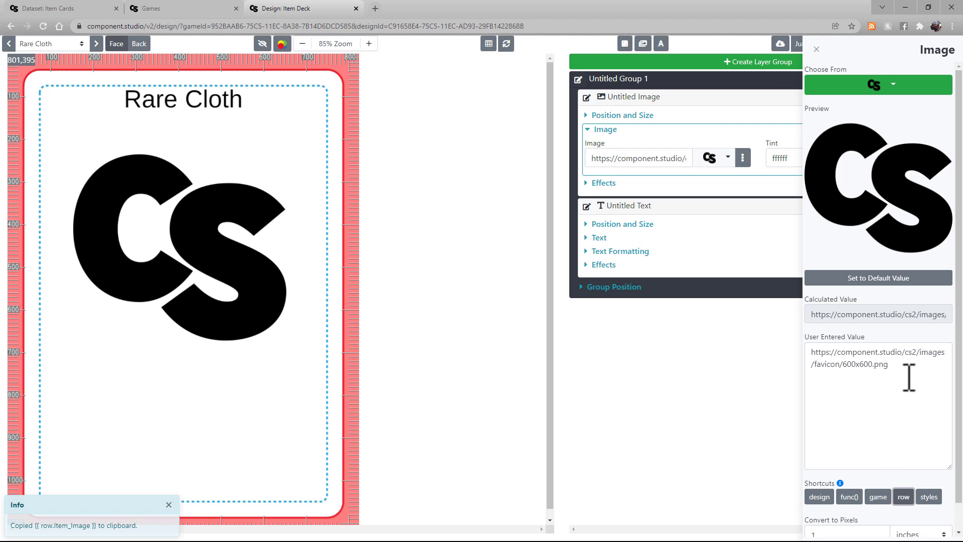
{"action": "left_click", "coordinate": [888, 363]}
{"action": "left_click_drag", "start_coordinate": [888, 364], "coordinate": [809, 349]}
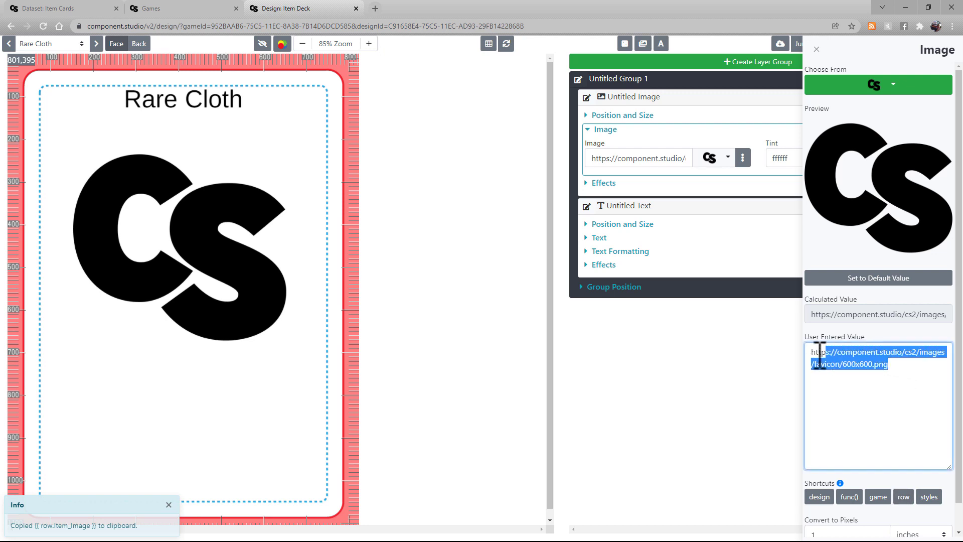
{"action": "key", "text": "ctrl+v"}
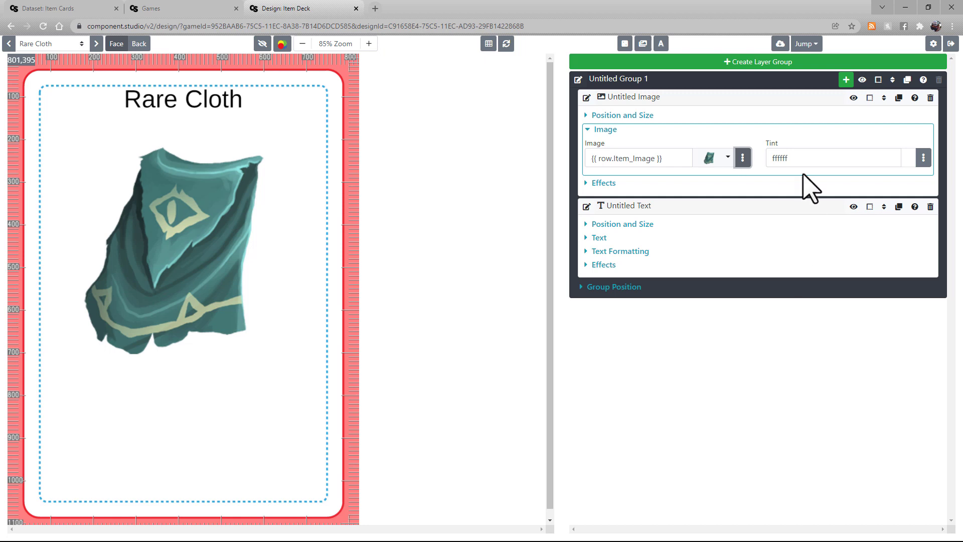
Step: Add a second text layer to Untitled Group 1 and set its top position to 750 px
{"action": "left_click", "coordinate": [847, 80]}
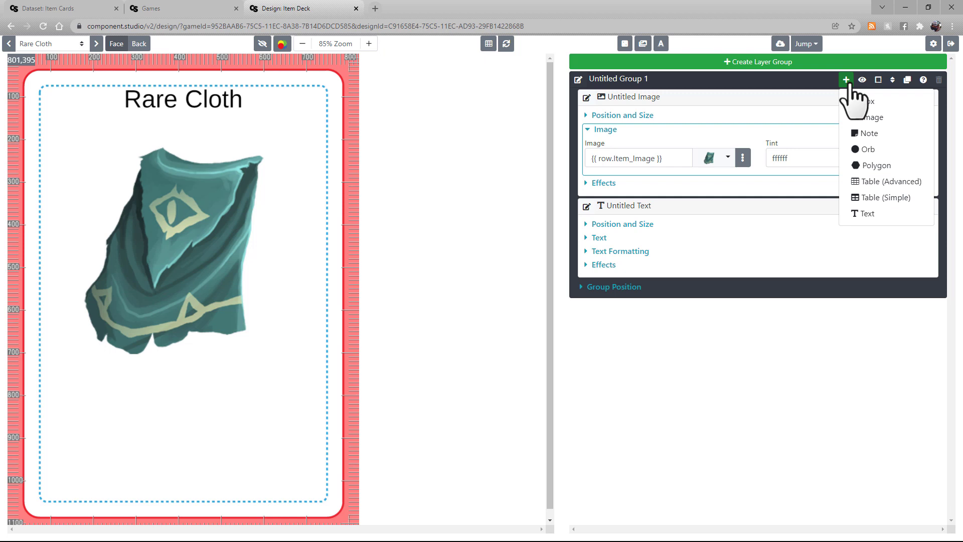
{"action": "left_click", "coordinate": [881, 213]}
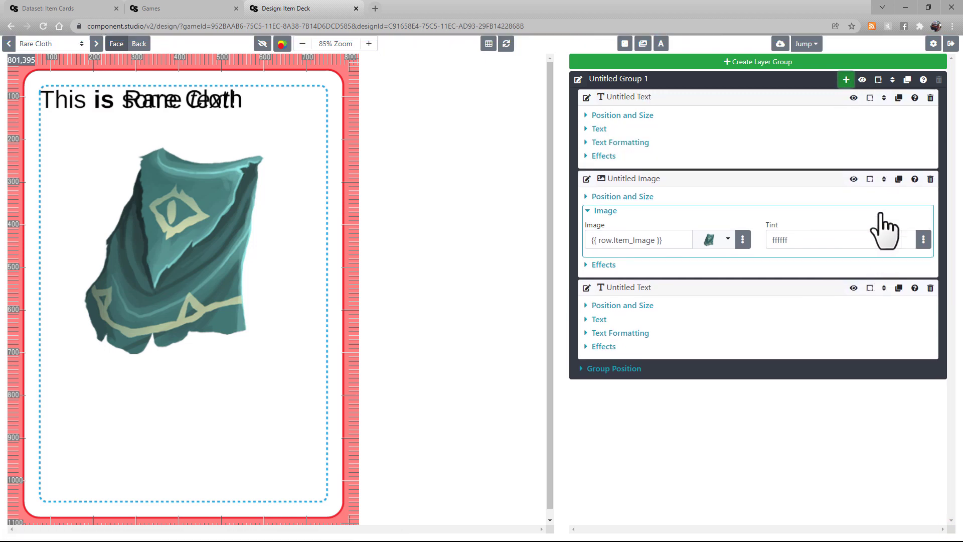
{"action": "left_click", "coordinate": [621, 116]}
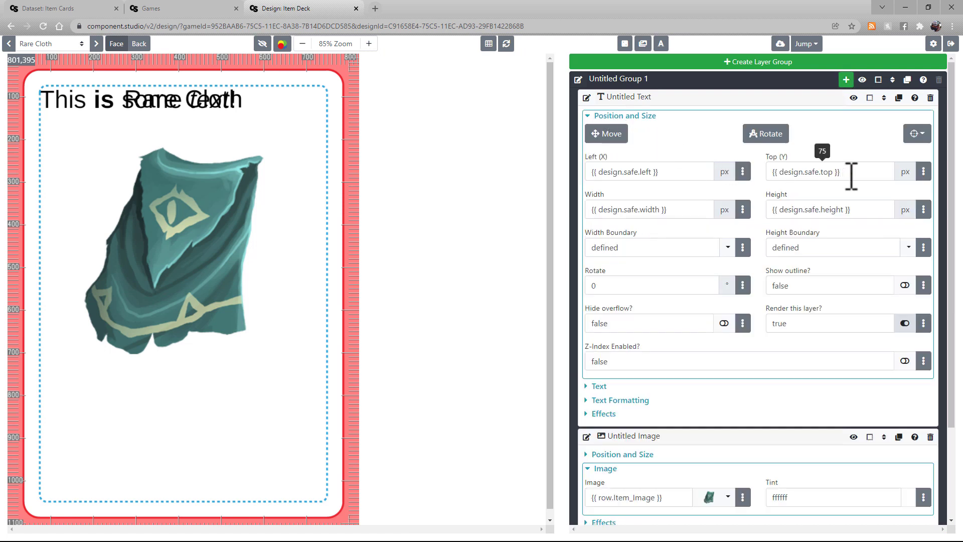
{"action": "left_click_drag", "start_coordinate": [854, 173], "coordinate": [750, 178]}
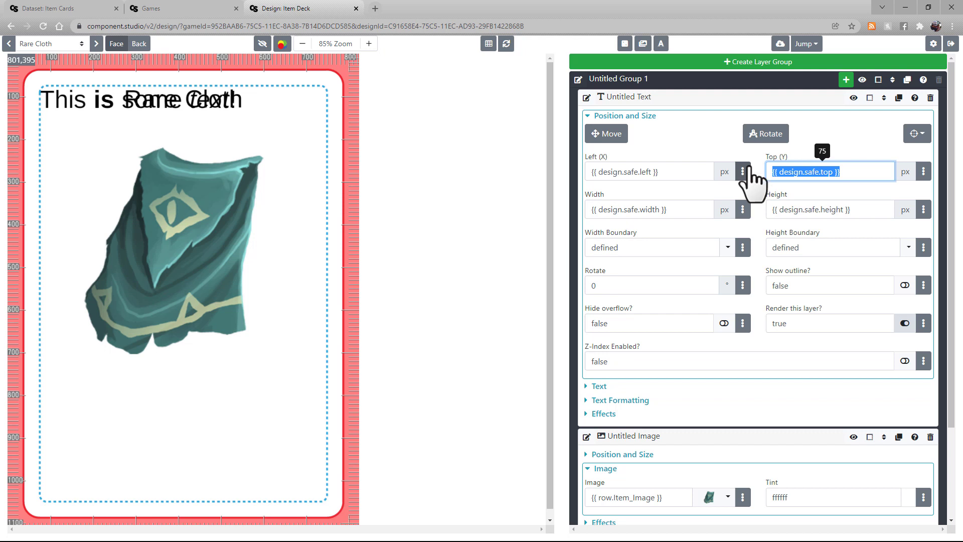
{"action": "type", "text": "750"}
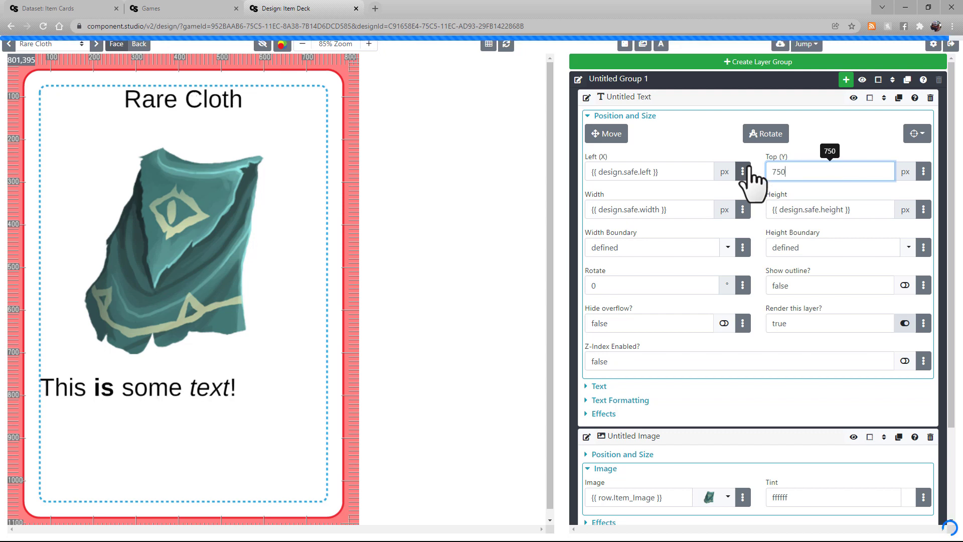
{"action": "left_click", "coordinate": [692, 116]}
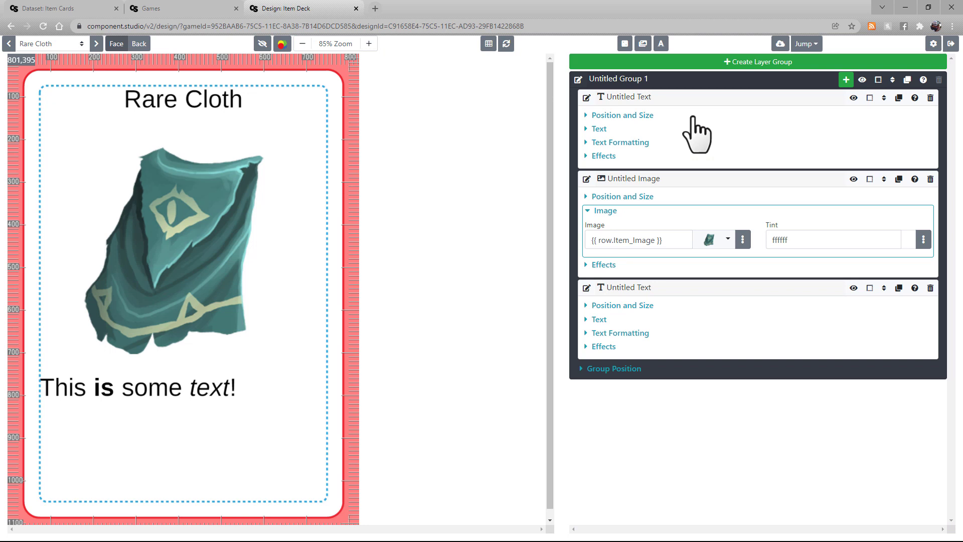
Step: Set the new text layer's horizontal alignment to center
{"action": "left_click", "coordinate": [622, 143]}
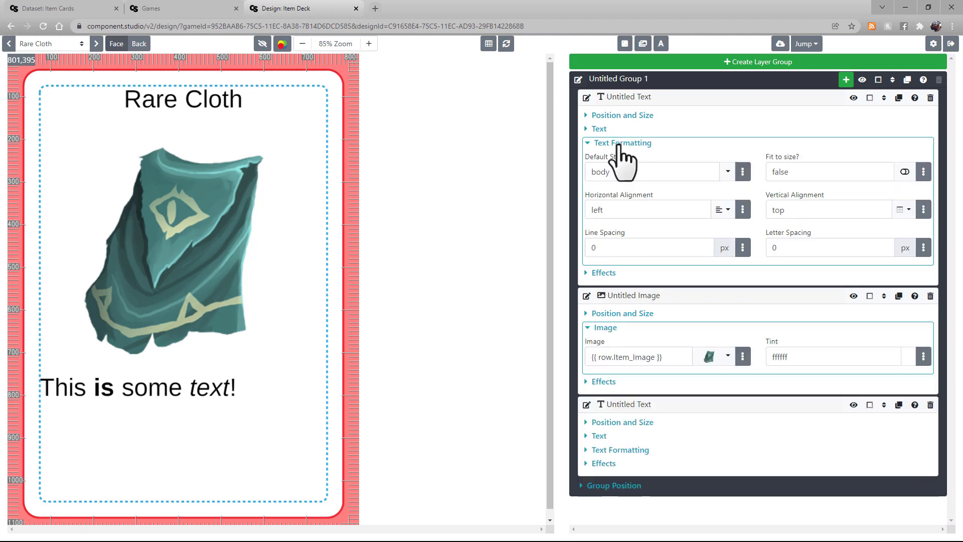
{"action": "left_click", "coordinate": [722, 210]}
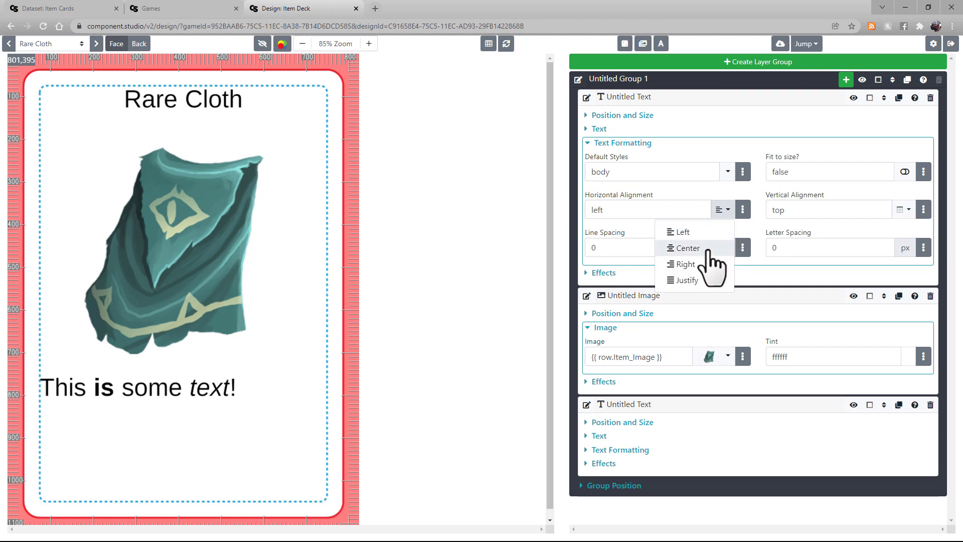
{"action": "left_click", "coordinate": [712, 264]}
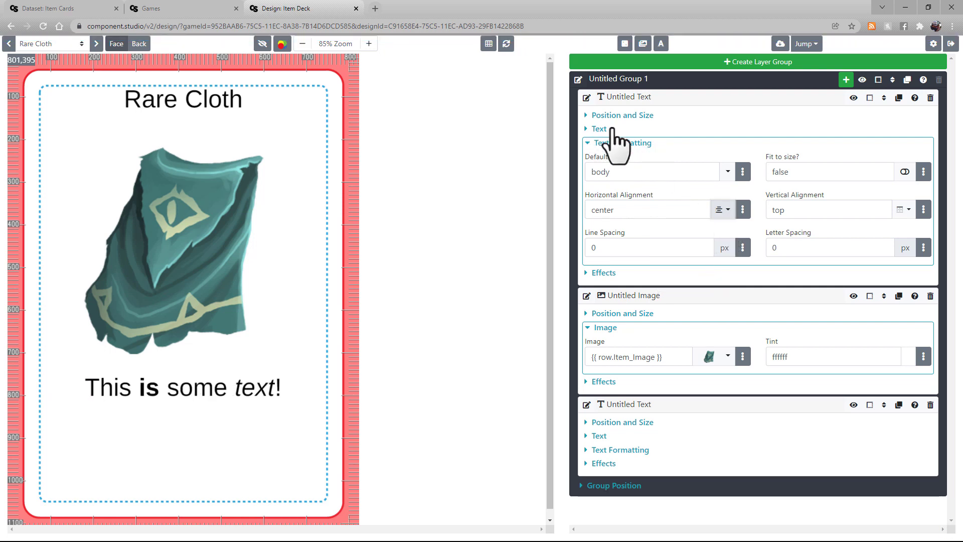
Step: Link the new text layer to the dataset's description column by replacing its content with {{ row.Item_Description }}
{"action": "left_click", "coordinate": [613, 132]}
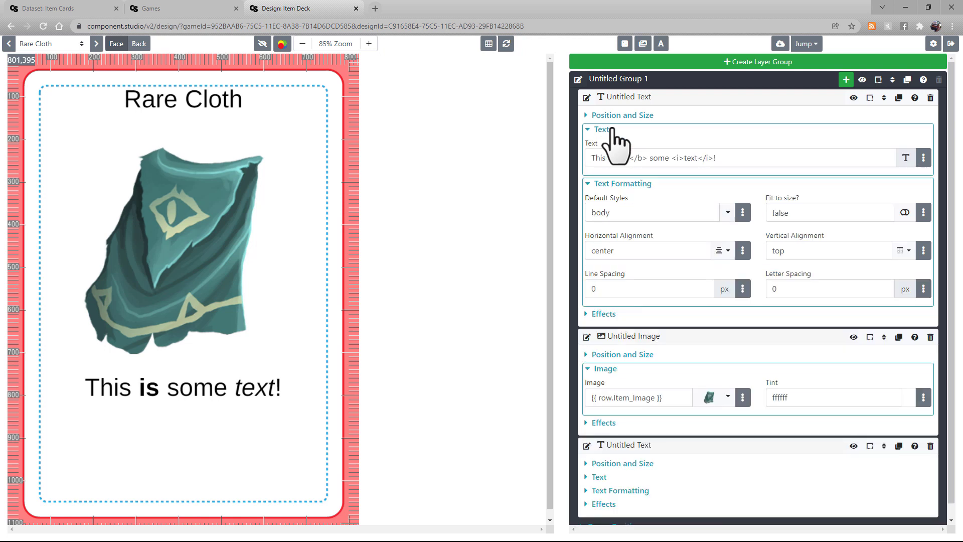
{"action": "left_click", "coordinate": [925, 160]}
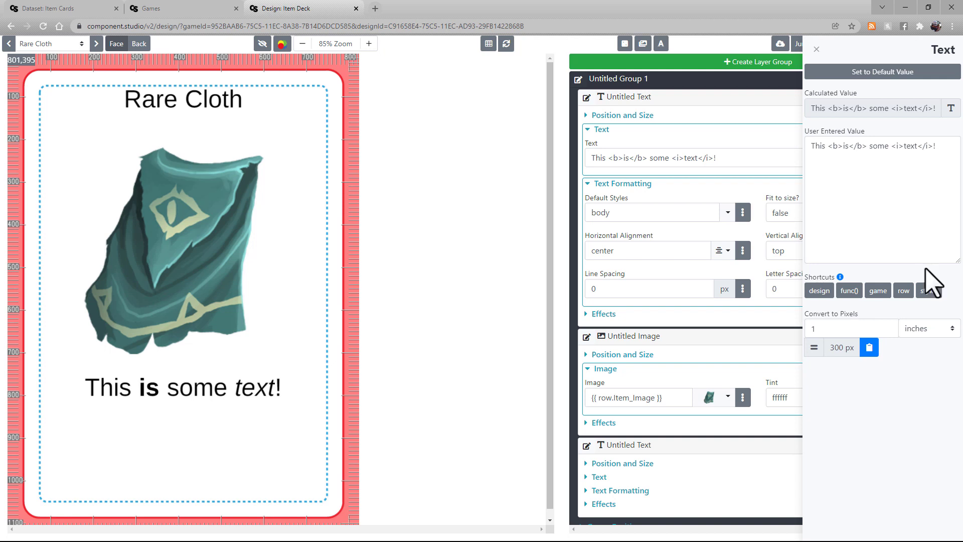
{"action": "left_click", "coordinate": [906, 291]}
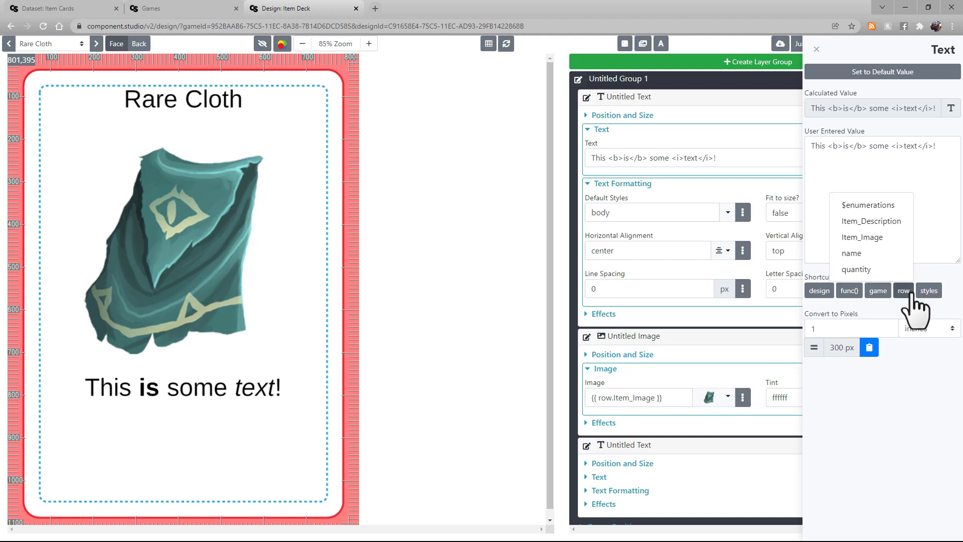
{"action": "left_click", "coordinate": [906, 227]}
{"action": "left_click_drag", "start_coordinate": [946, 146], "coordinate": [812, 149]}
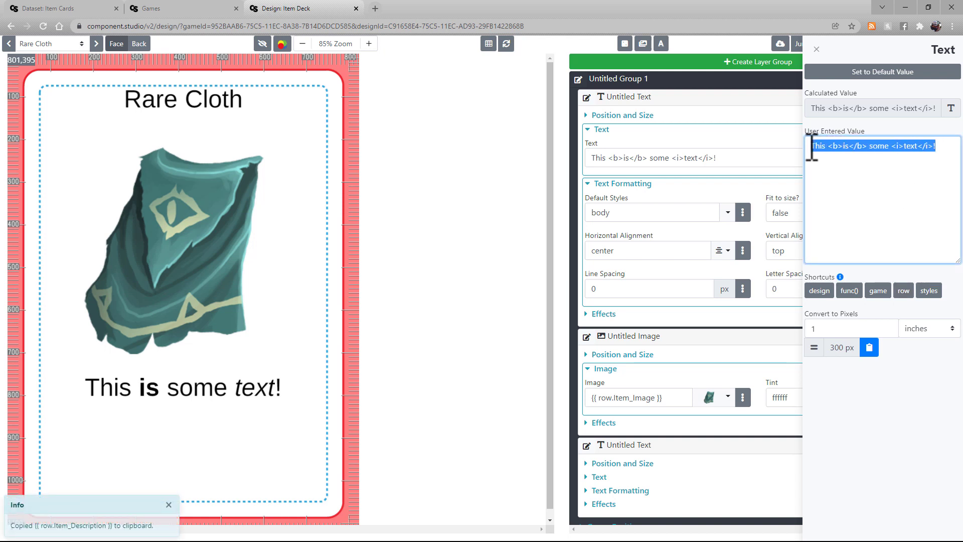
{"action": "key", "text": "ctrl+v"}
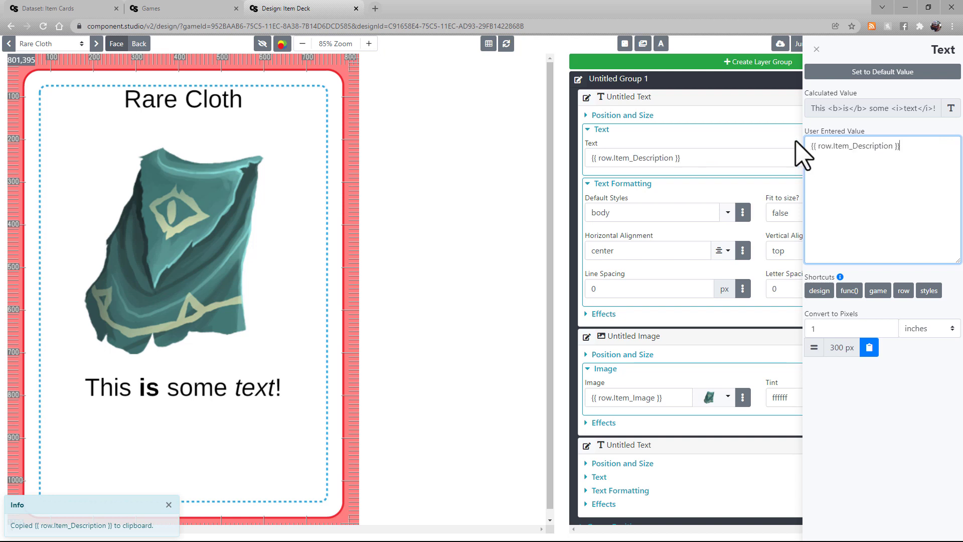
{"action": "left_click", "coordinate": [796, 152]}
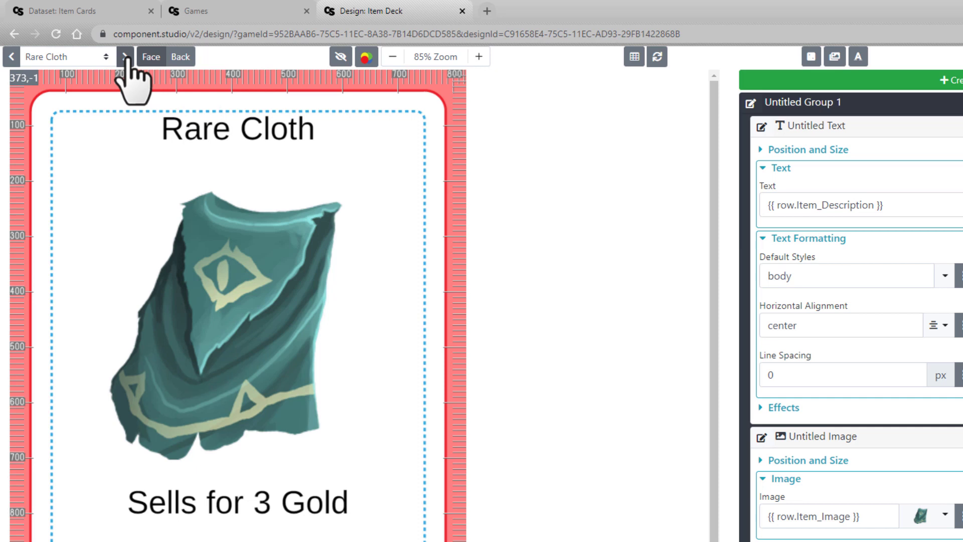
Step: Preview the Ring of Protection and Scroll of Healing cards to check their text and images, ending on Rare Cloth
{"action": "left_click", "coordinate": [125, 57]}
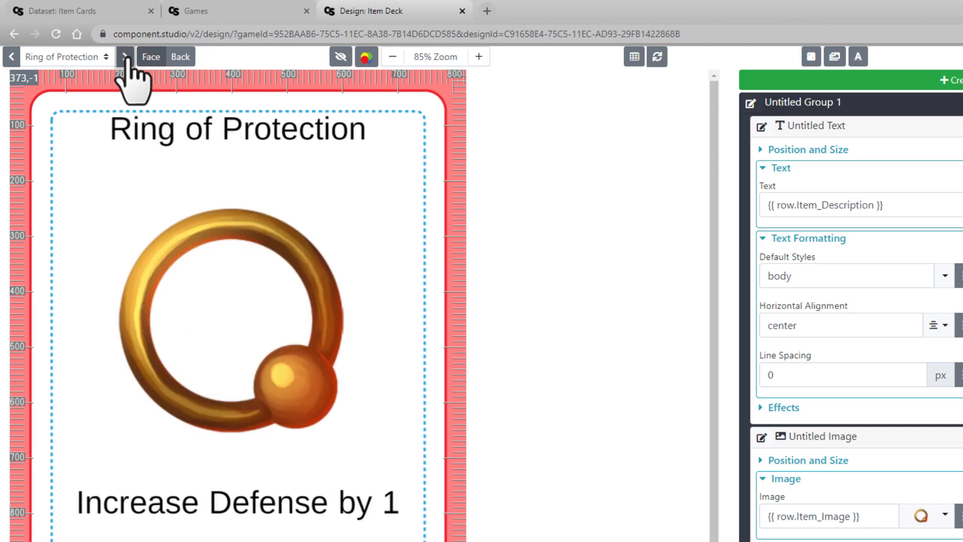
{"action": "left_click", "coordinate": [125, 57]}
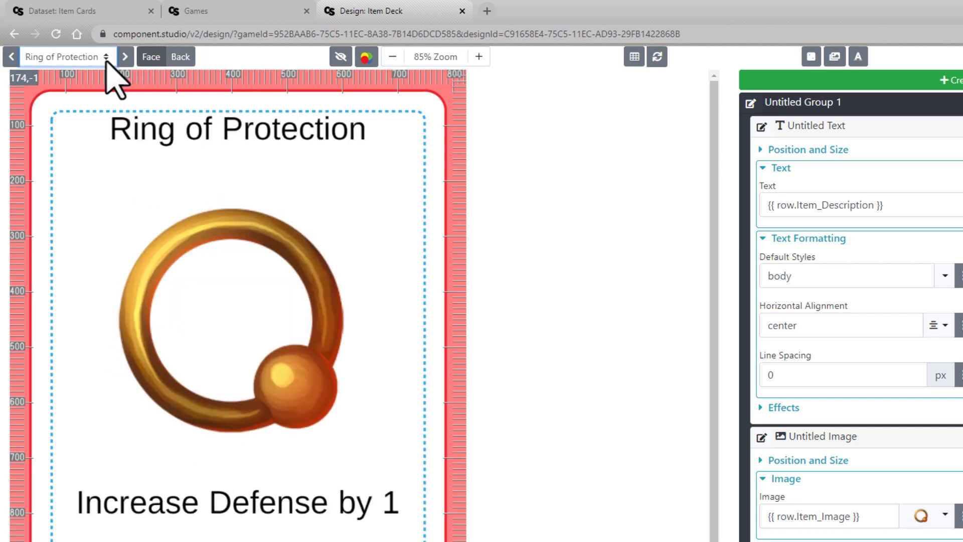
{"action": "left_click", "coordinate": [106, 59]}
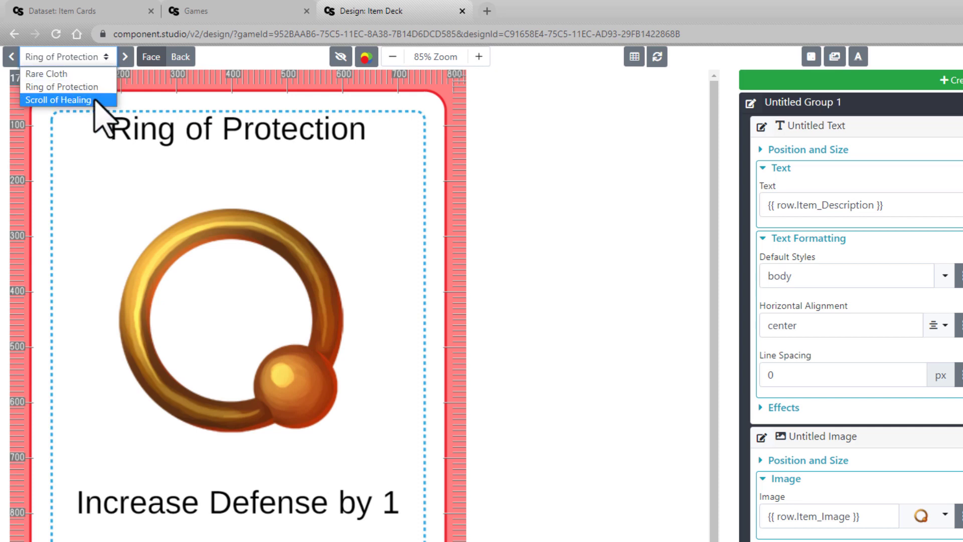
{"action": "left_click", "coordinate": [96, 100]}
{"action": "left_click", "coordinate": [101, 59]}
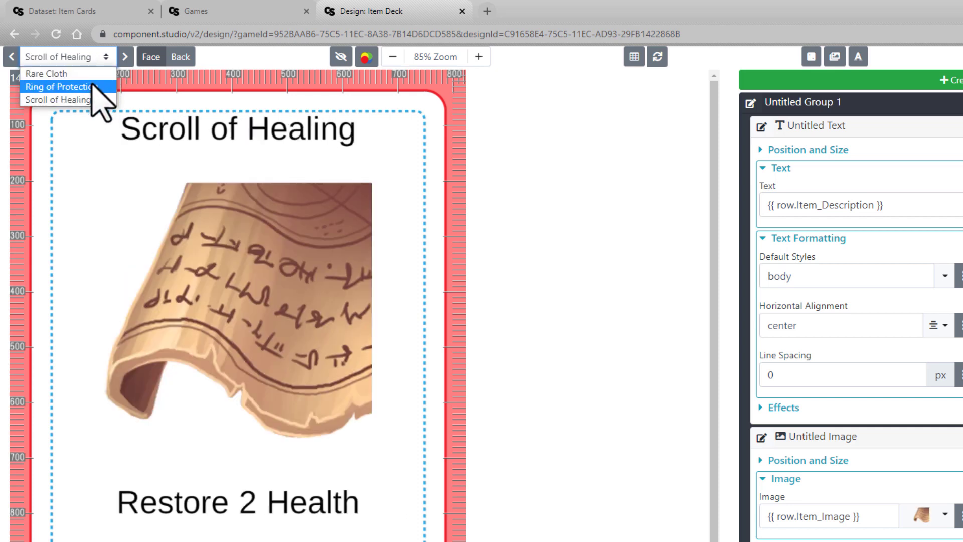
{"action": "left_click", "coordinate": [95, 87]}
{"action": "left_click", "coordinate": [106, 62]}
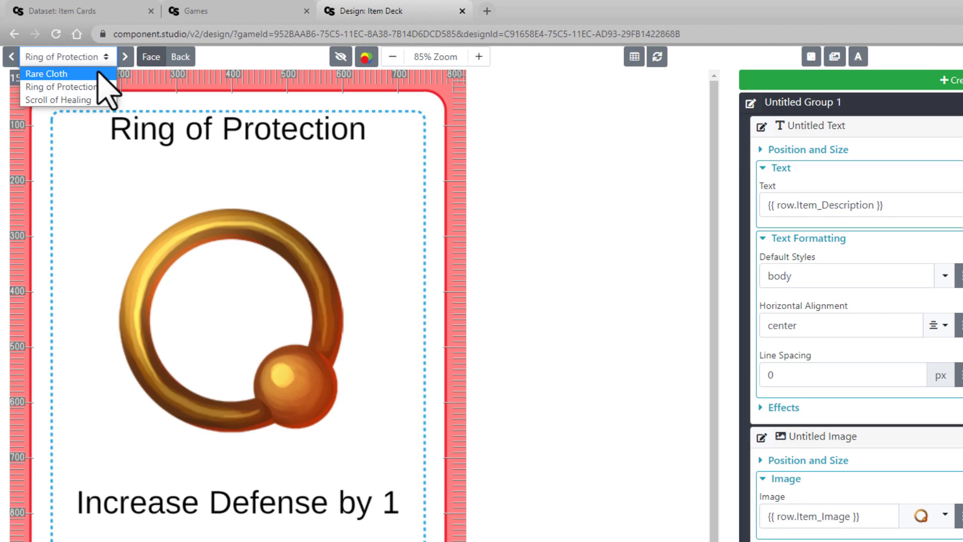
{"action": "left_click", "coordinate": [99, 74]}
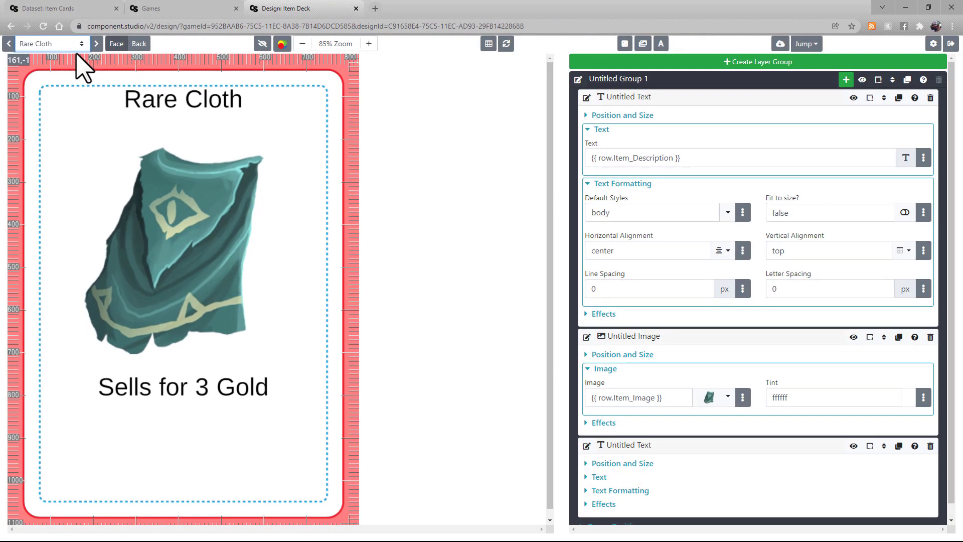